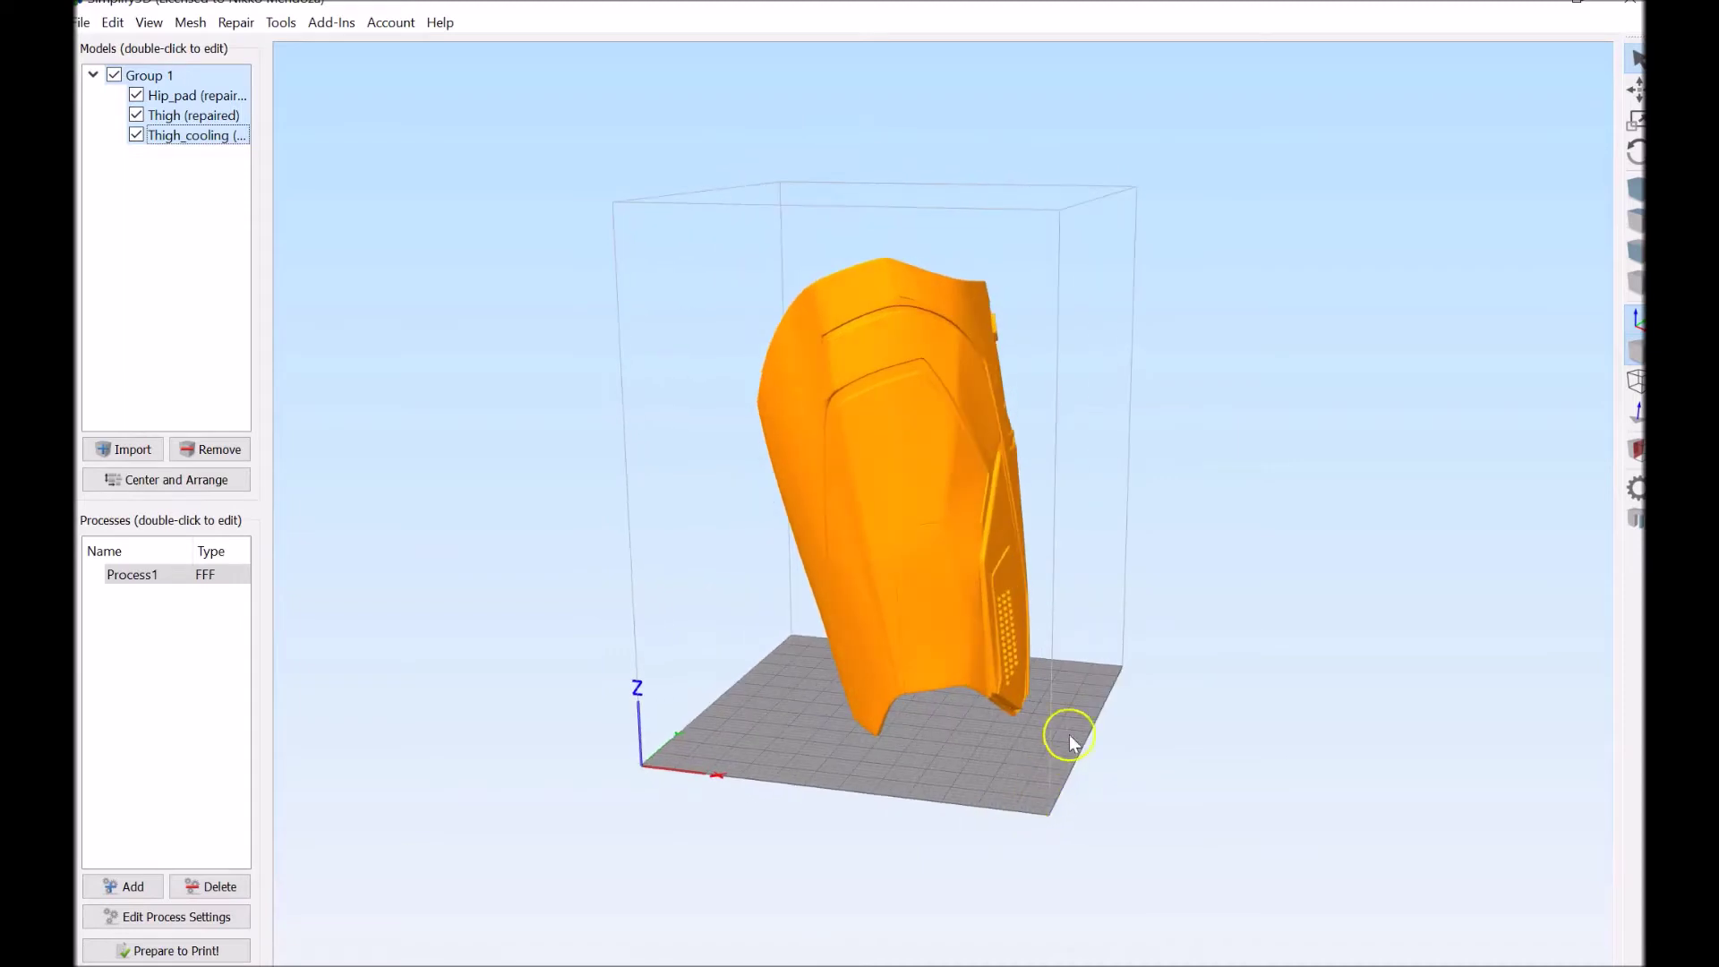
- Orbit the camera to view the three-part thigh armour's right side from higher above
{"action": "left_click_drag", "start_coordinate": [1151, 667], "coordinate": [1101, 751]}
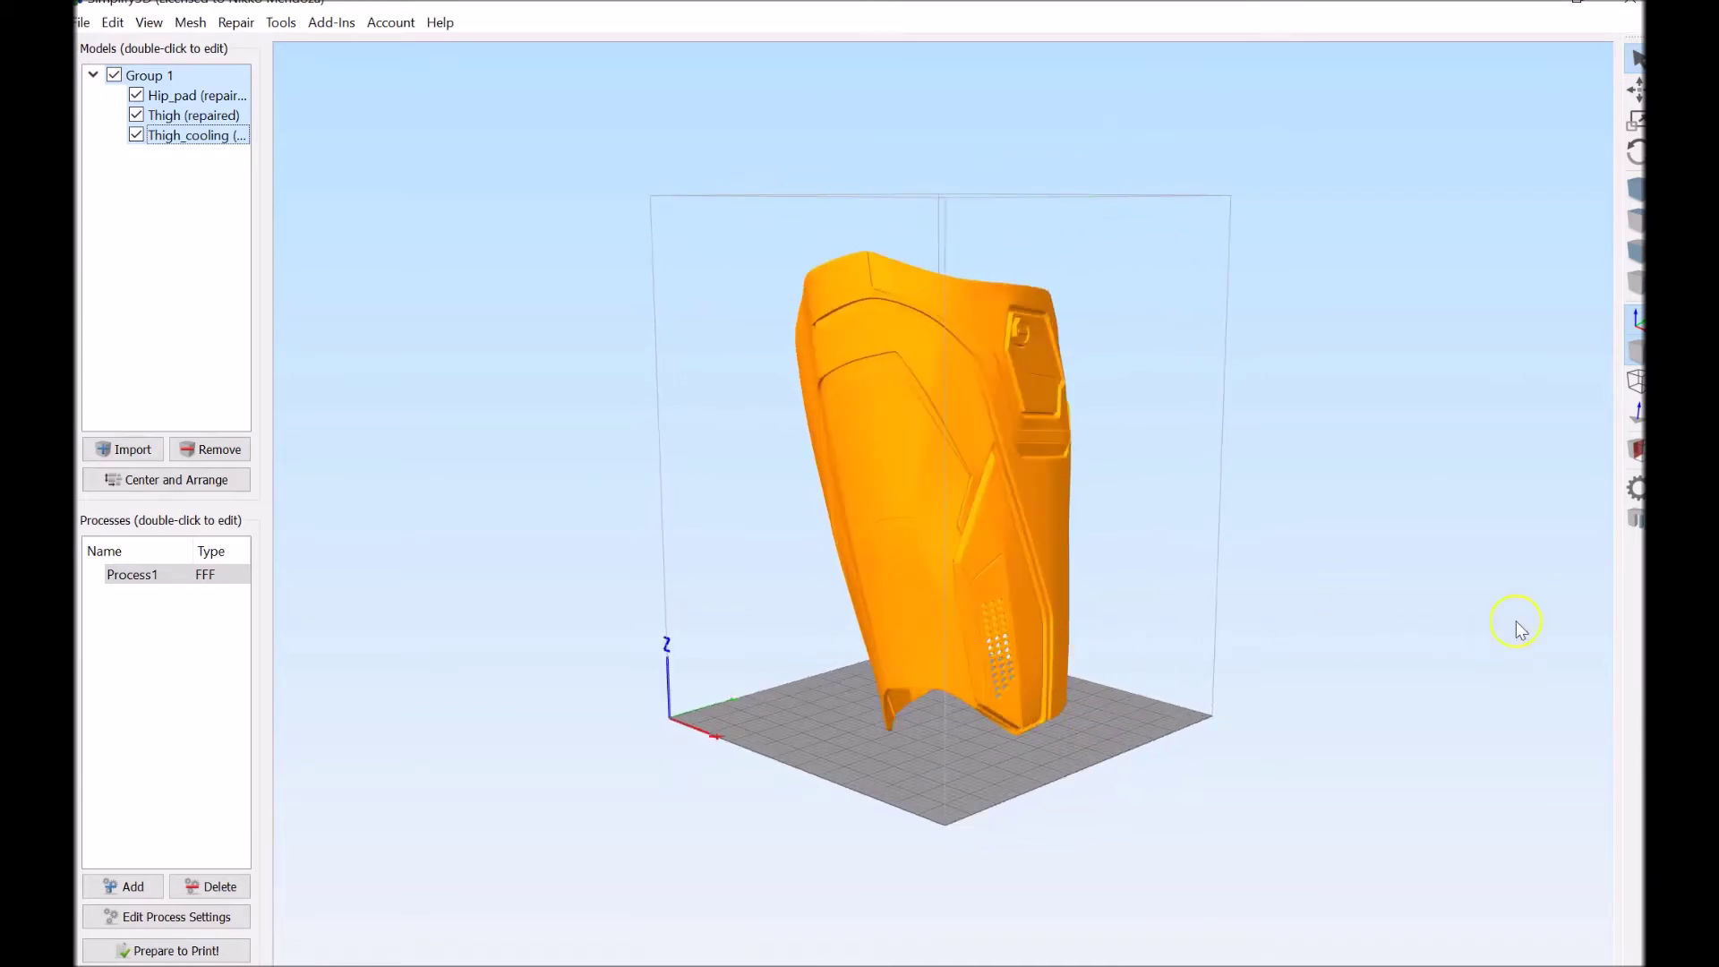
- Generate automatic support pillars under the thigh armour and orbit around to inspect them
{"action": "left_click", "coordinate": [1631, 522]}
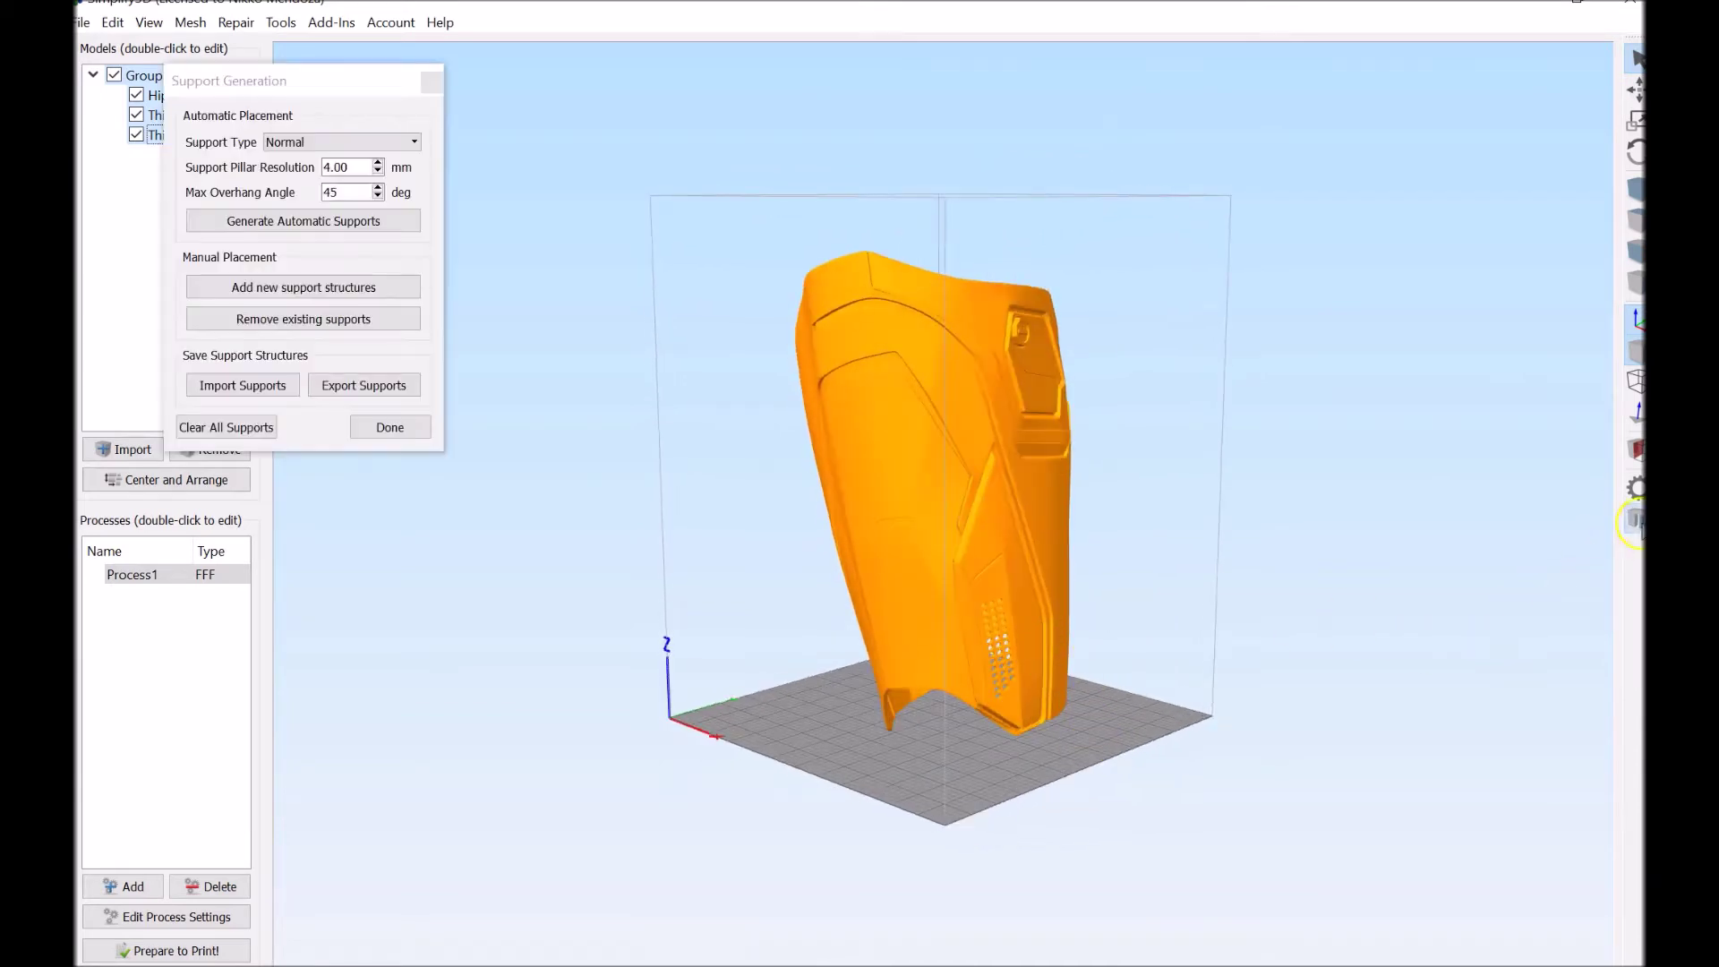
{"action": "left_click", "coordinate": [333, 226]}
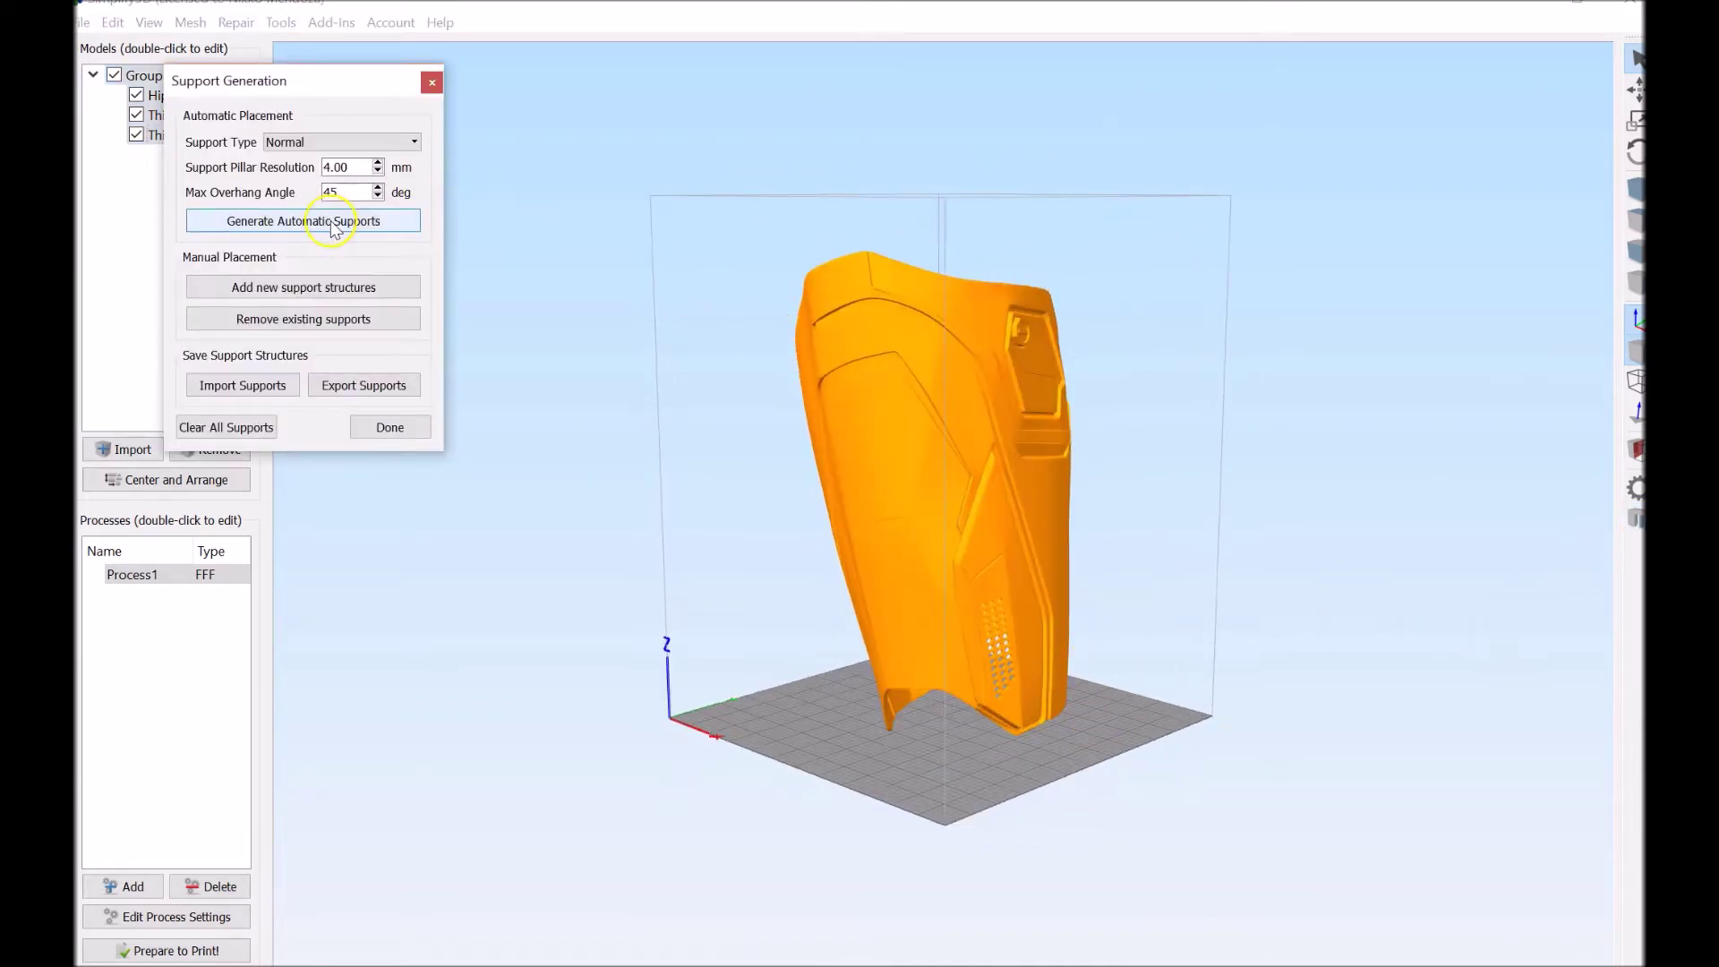
{"action": "left_click", "coordinate": [431, 84]}
{"action": "left_click_drag", "start_coordinate": [960, 868], "coordinate": [960, 727]}
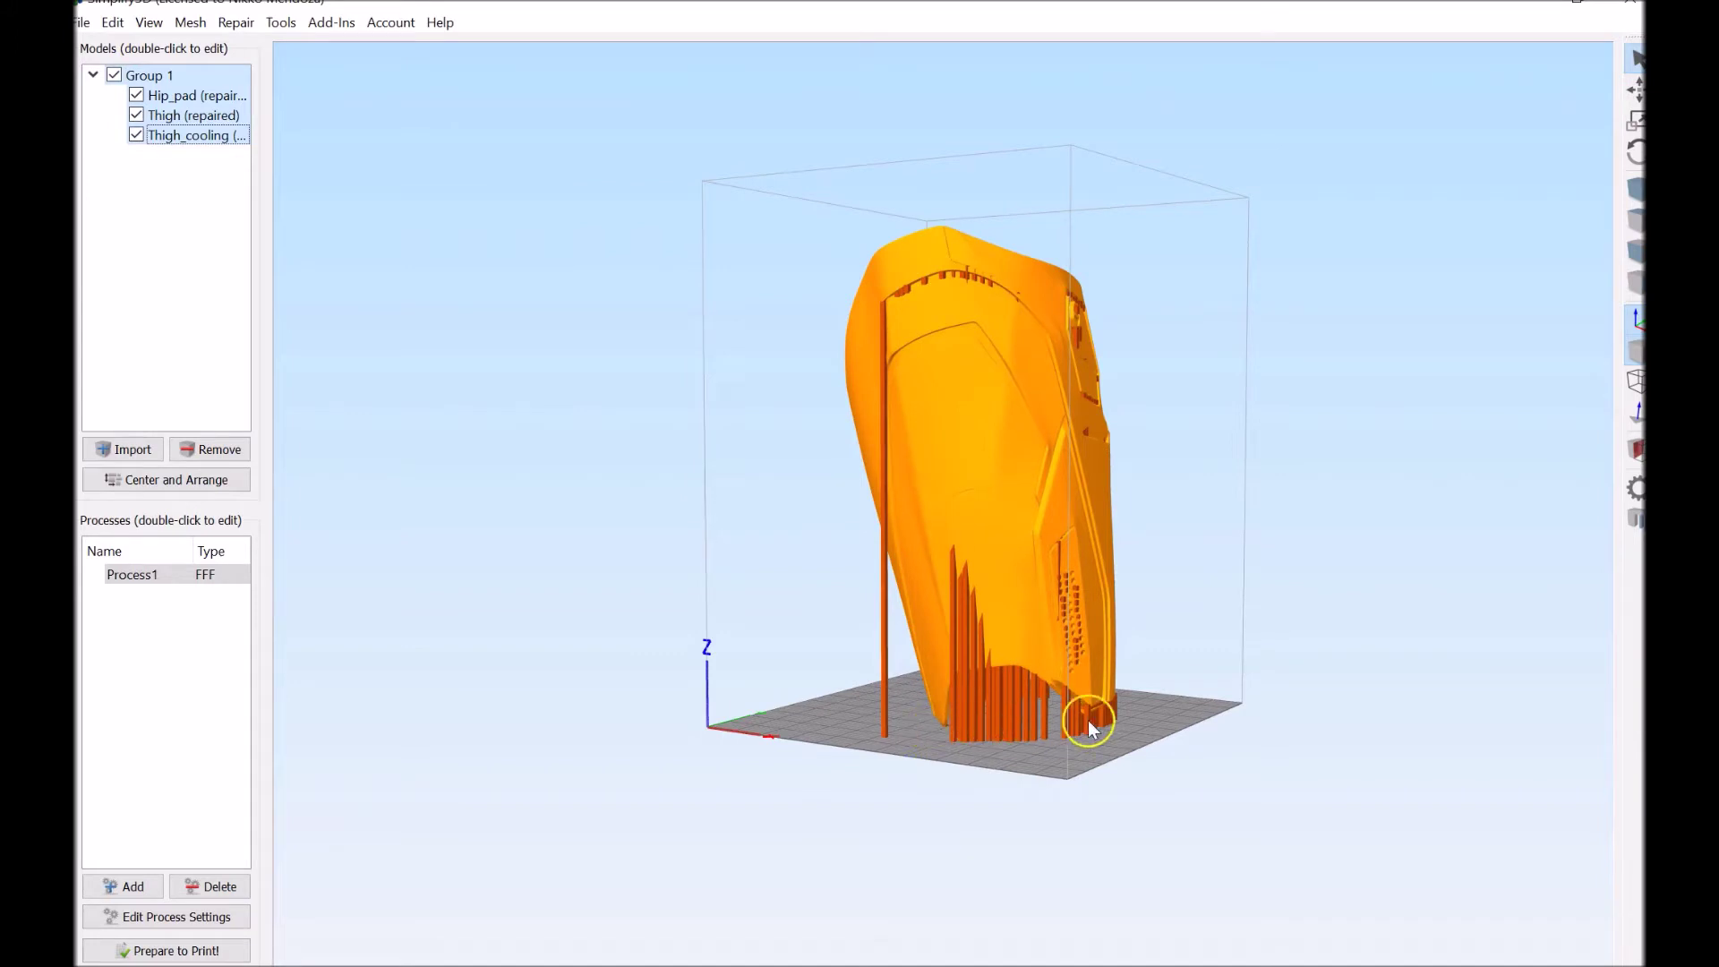
{"action": "left_click_drag", "start_coordinate": [1113, 737], "coordinate": [991, 800]}
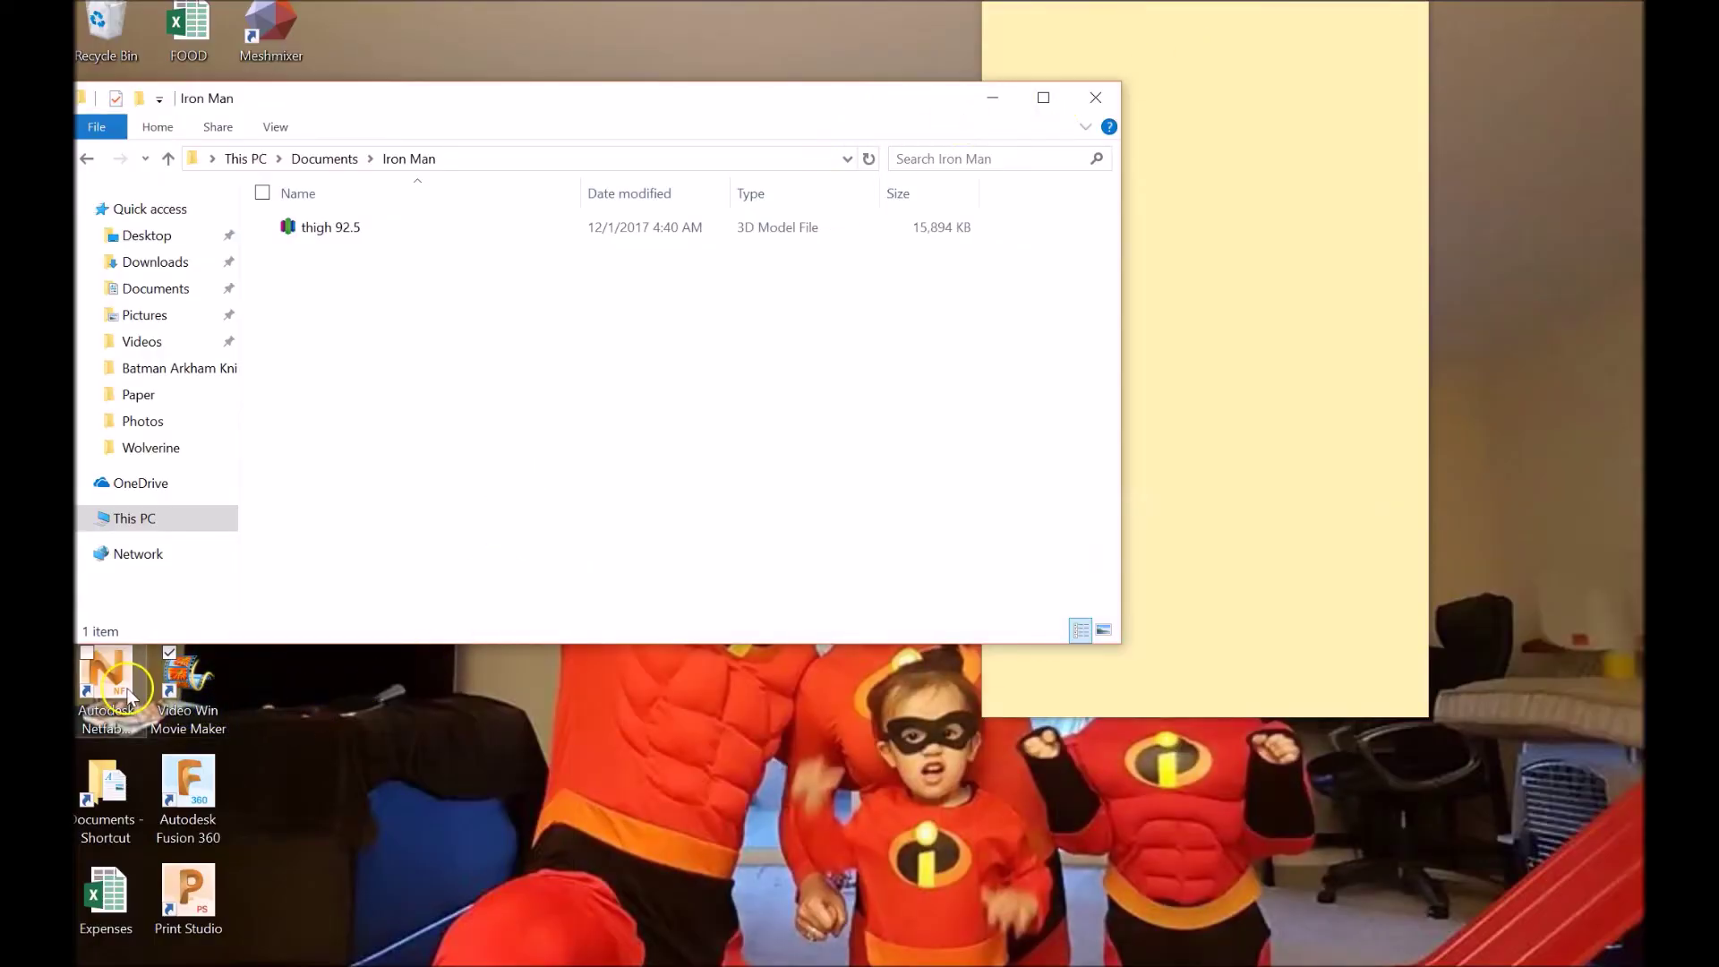
- Launch Netfabb maximized and select the thigh 92.5 file in the Iron Man folder
{"action": "left_click", "coordinate": [126, 694]}
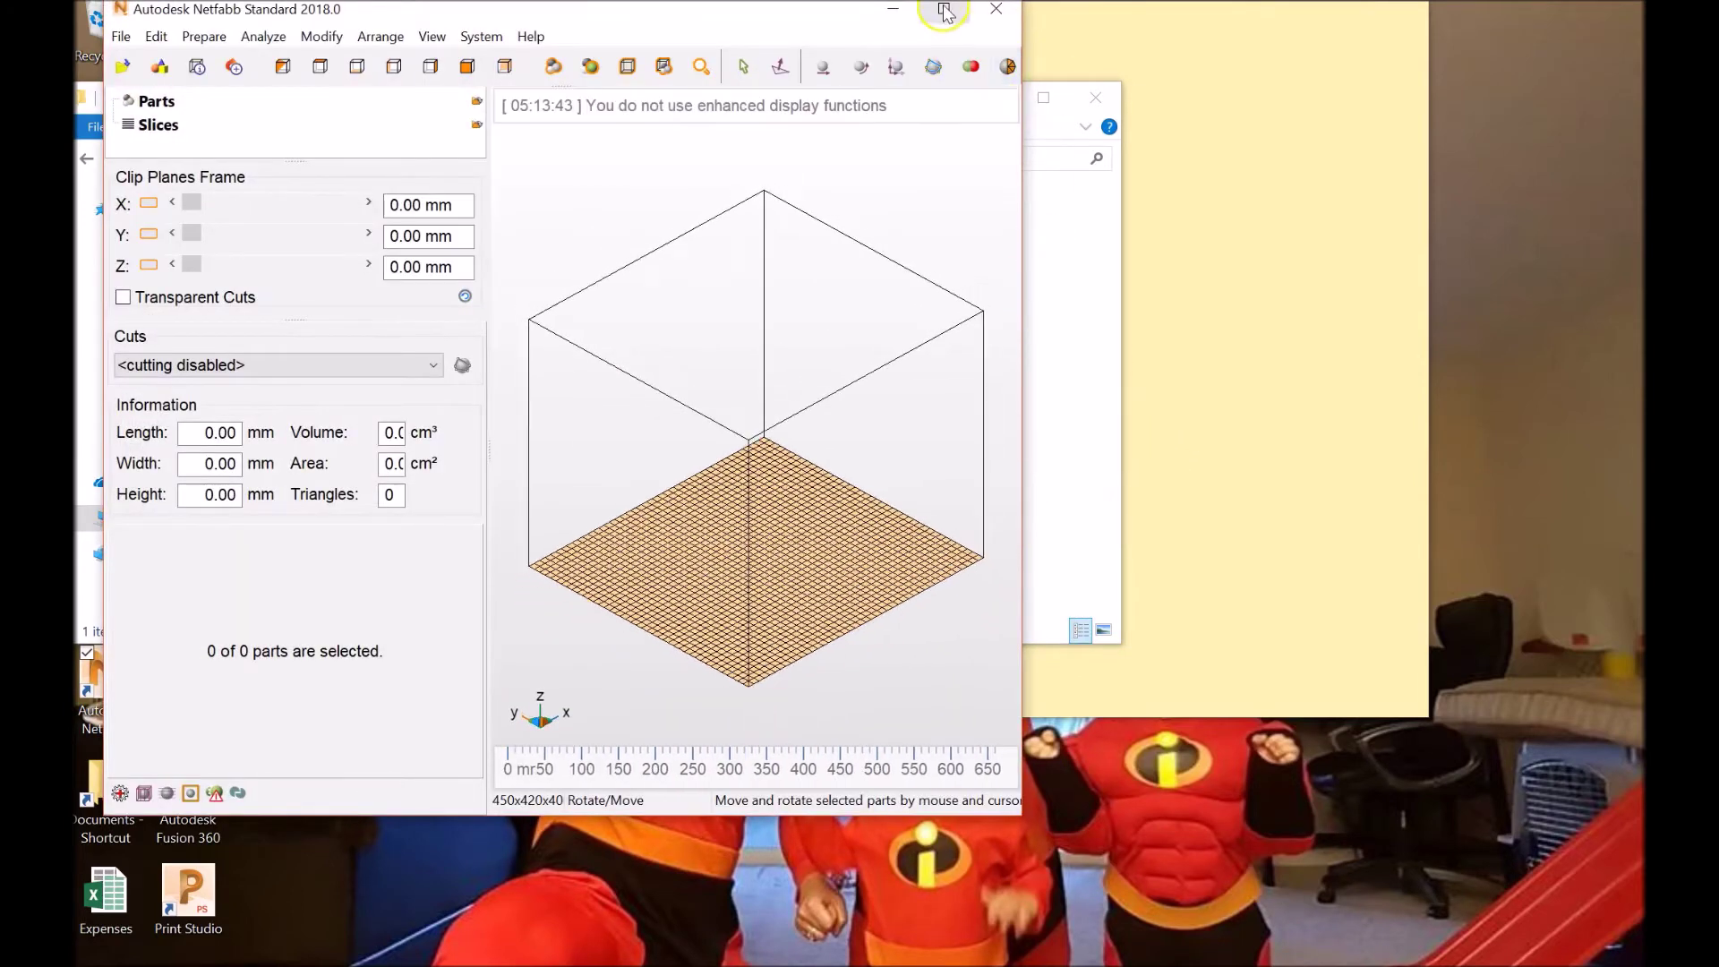
{"action": "left_click", "coordinate": [944, 9]}
{"action": "key", "text": "alt+Tab"}
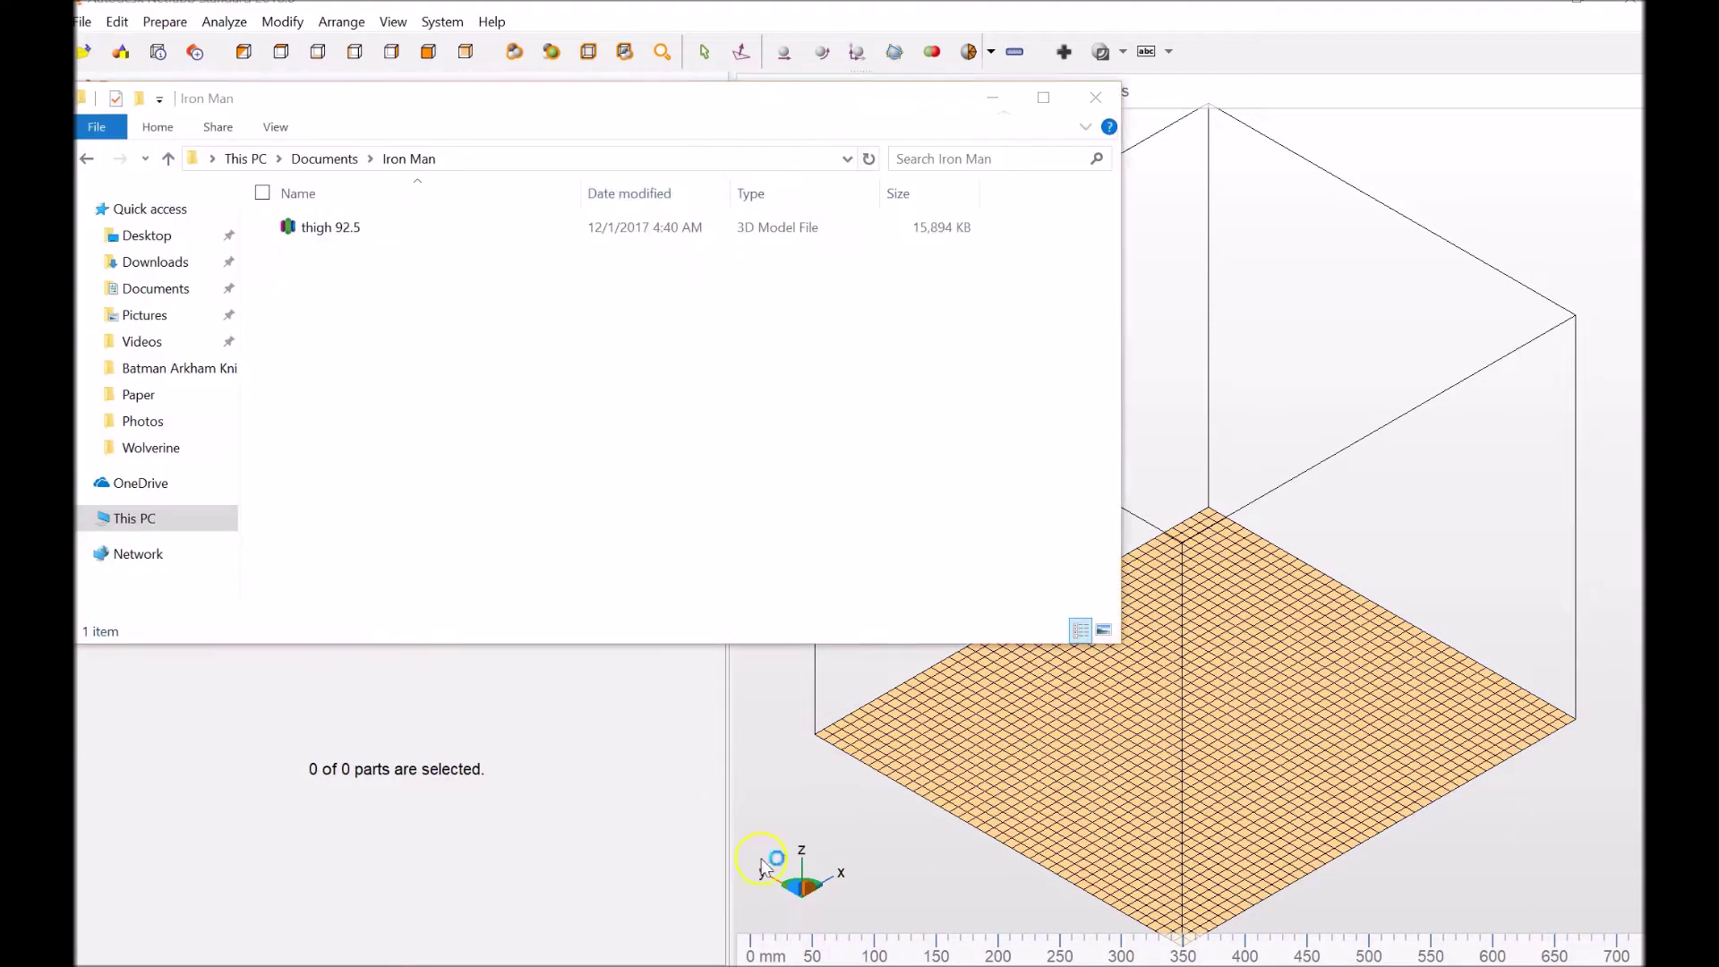
{"action": "left_click_drag", "start_coordinate": [472, 233], "coordinate": [806, 253]}
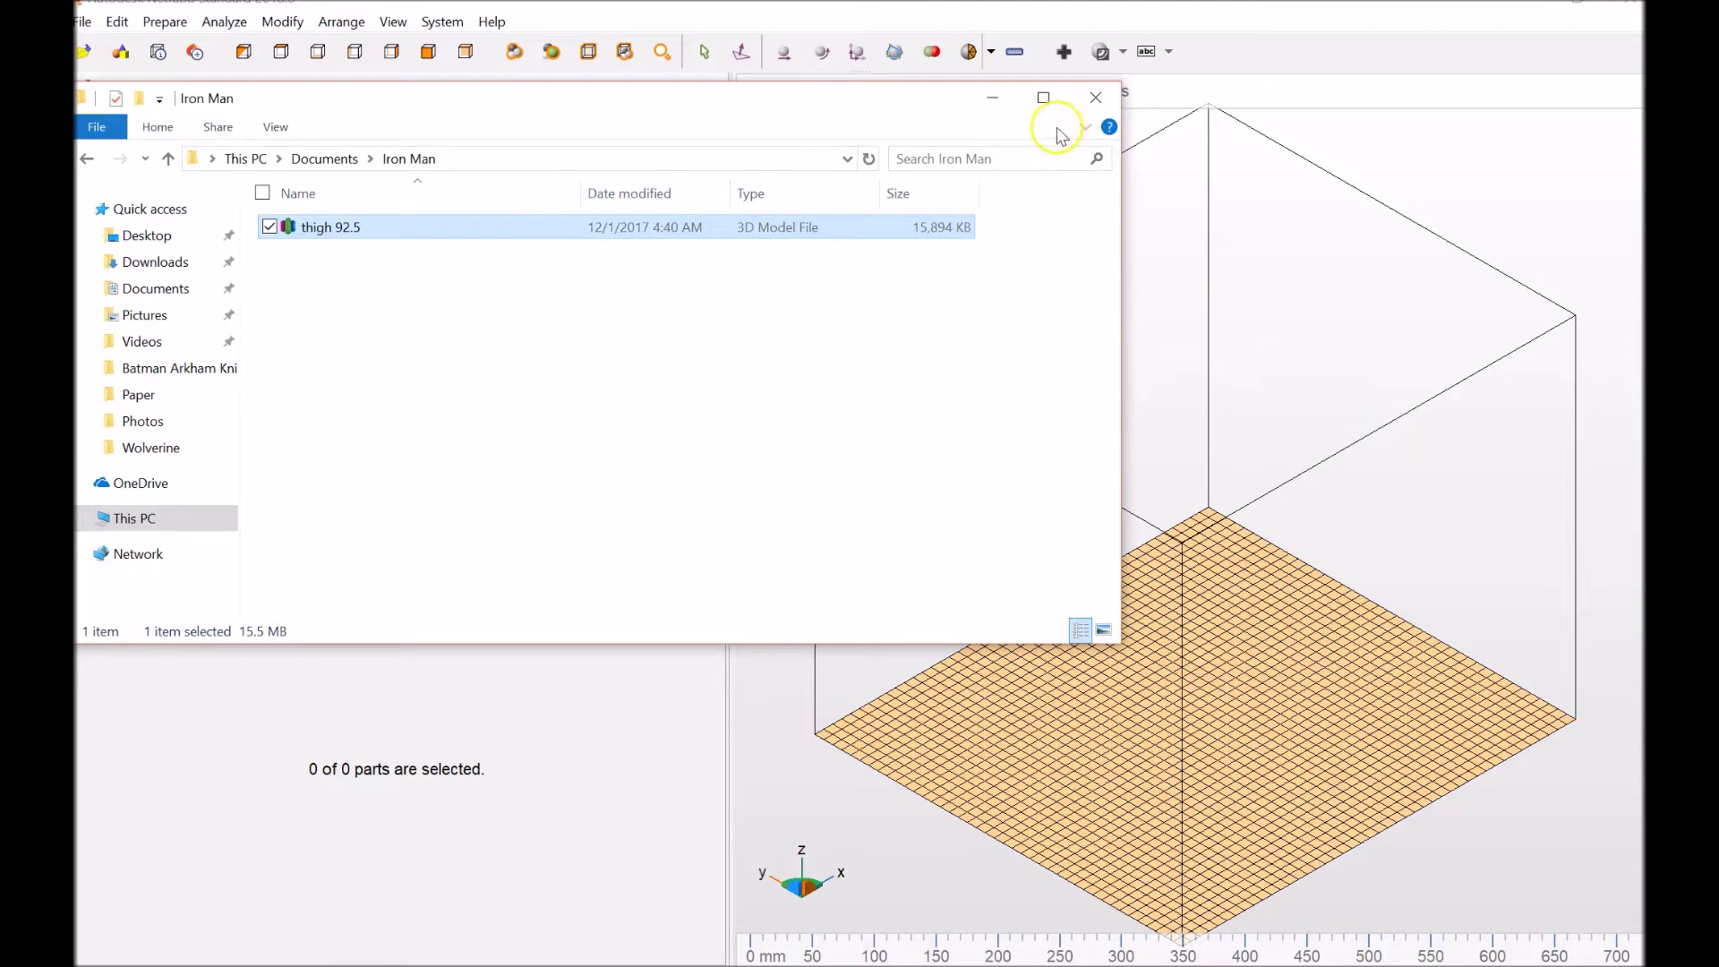
{"action": "left_click", "coordinate": [991, 97]}
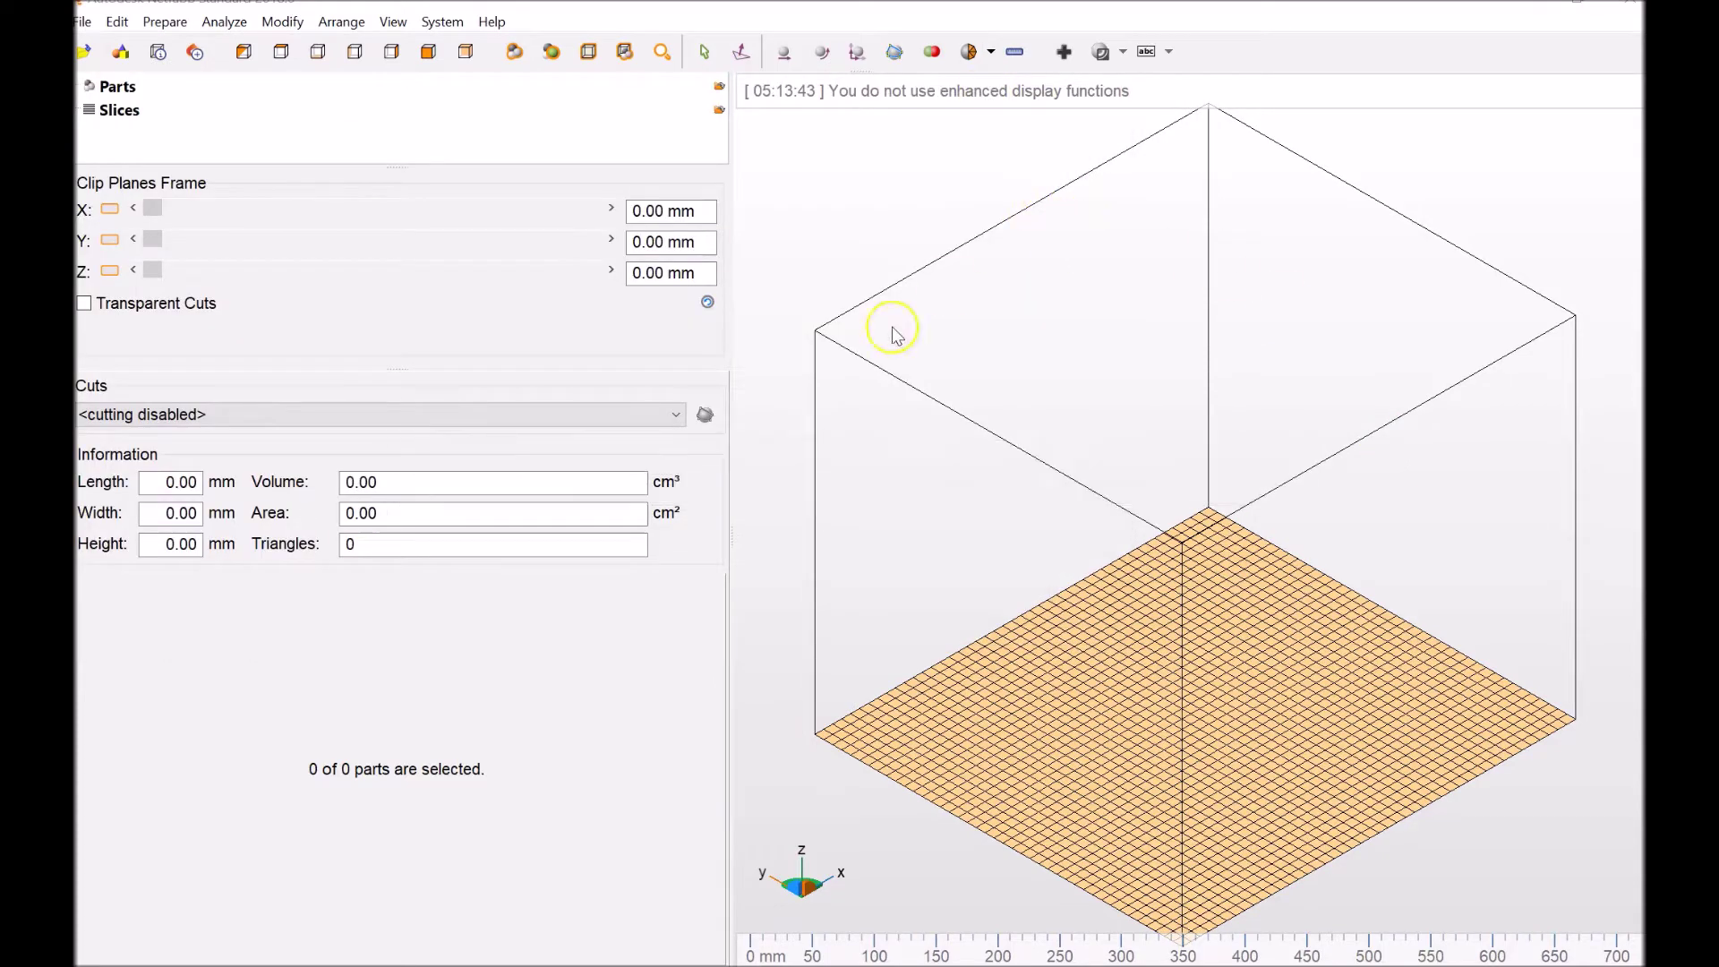
- Add the thigh 92.5 part, select it, and set a Z cut plane at 186.04 mm
{"action": "left_click", "coordinate": [994, 725]}
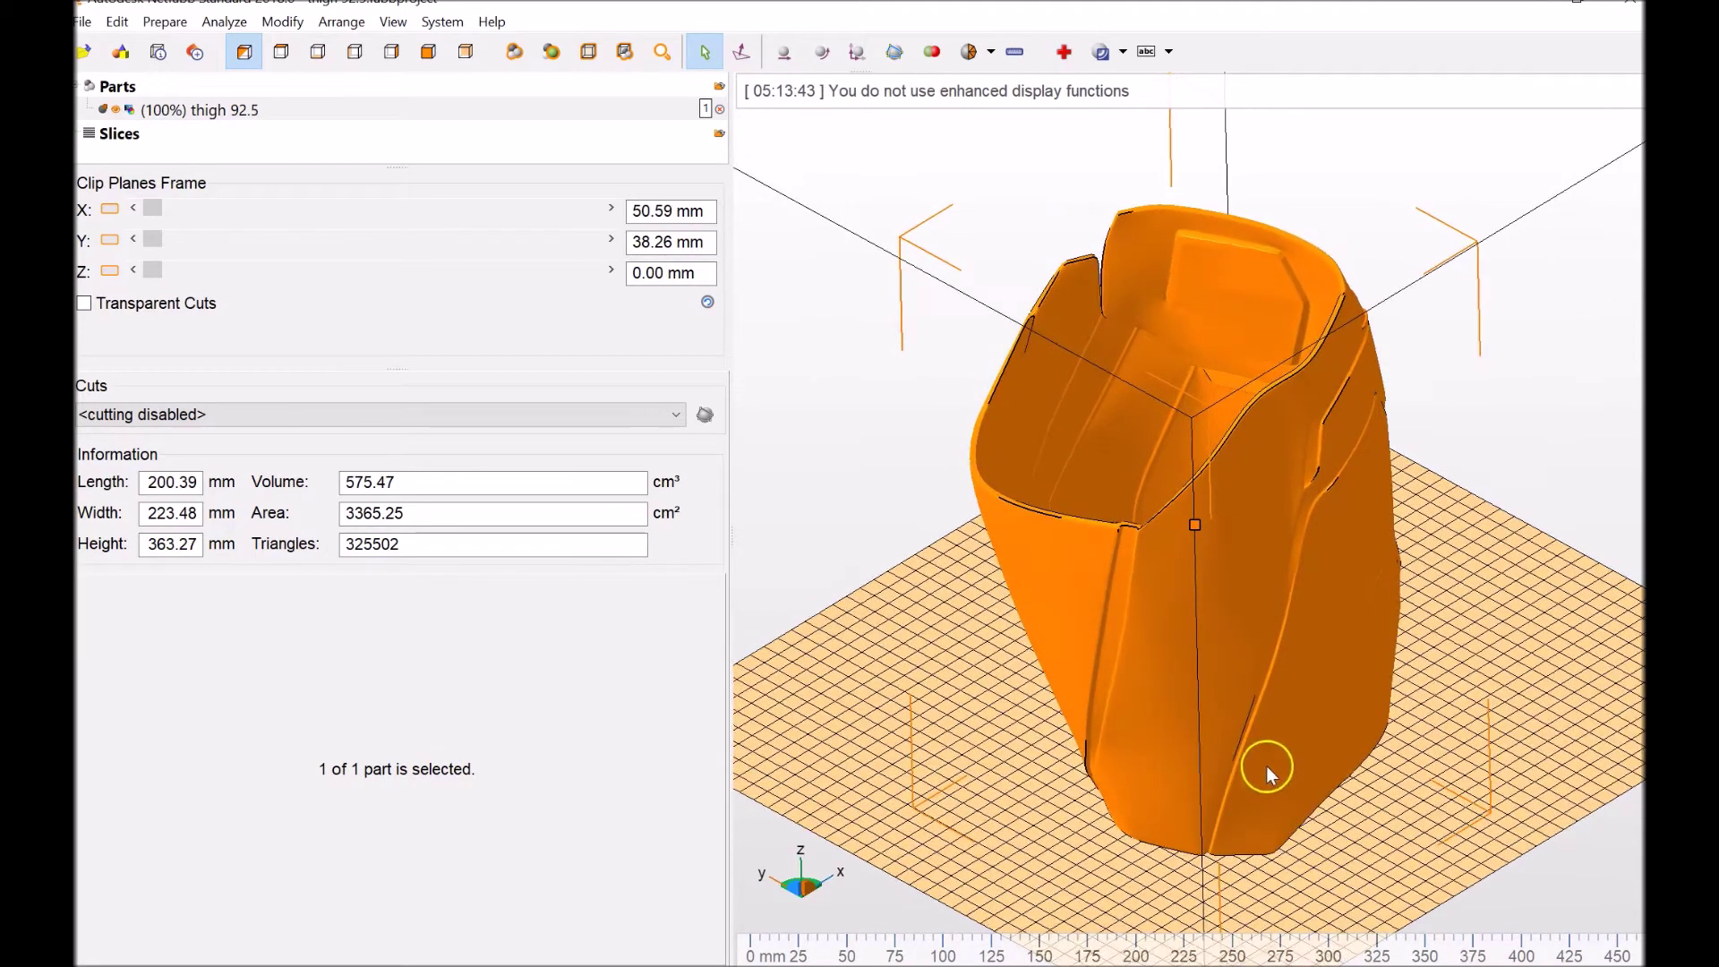
{"action": "left_click_drag", "start_coordinate": [1191, 650], "coordinate": [1044, 564]}
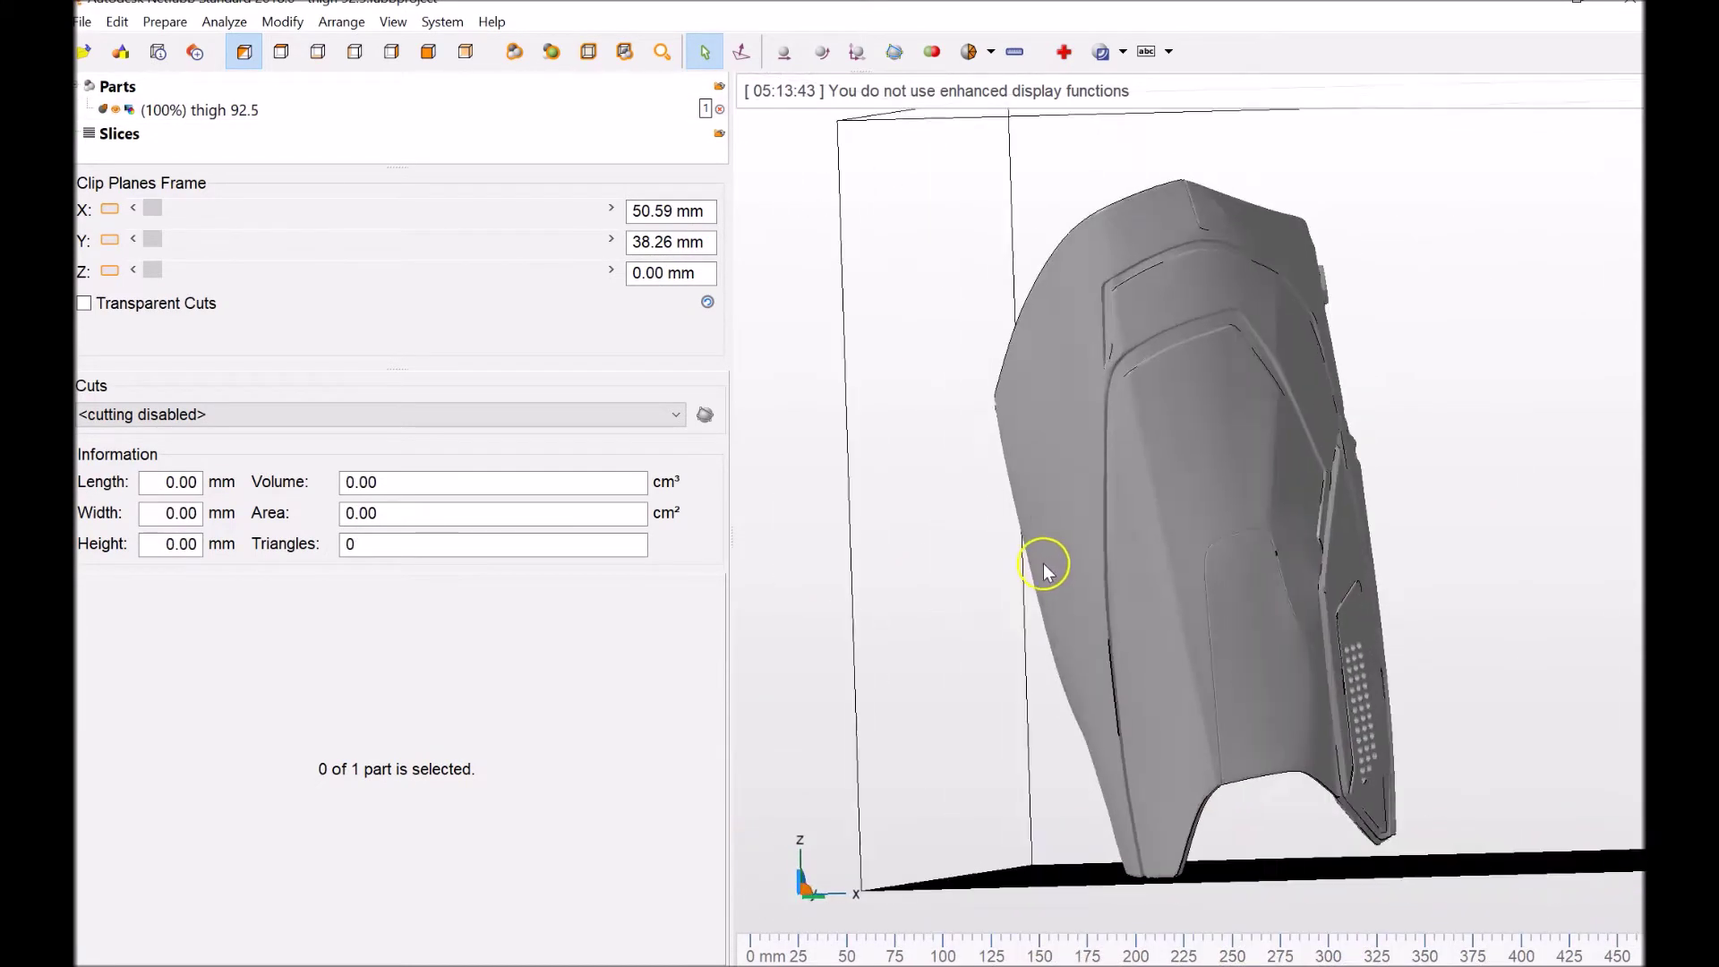
{"action": "left_click_drag", "start_coordinate": [1547, 487], "coordinate": [1564, 504]}
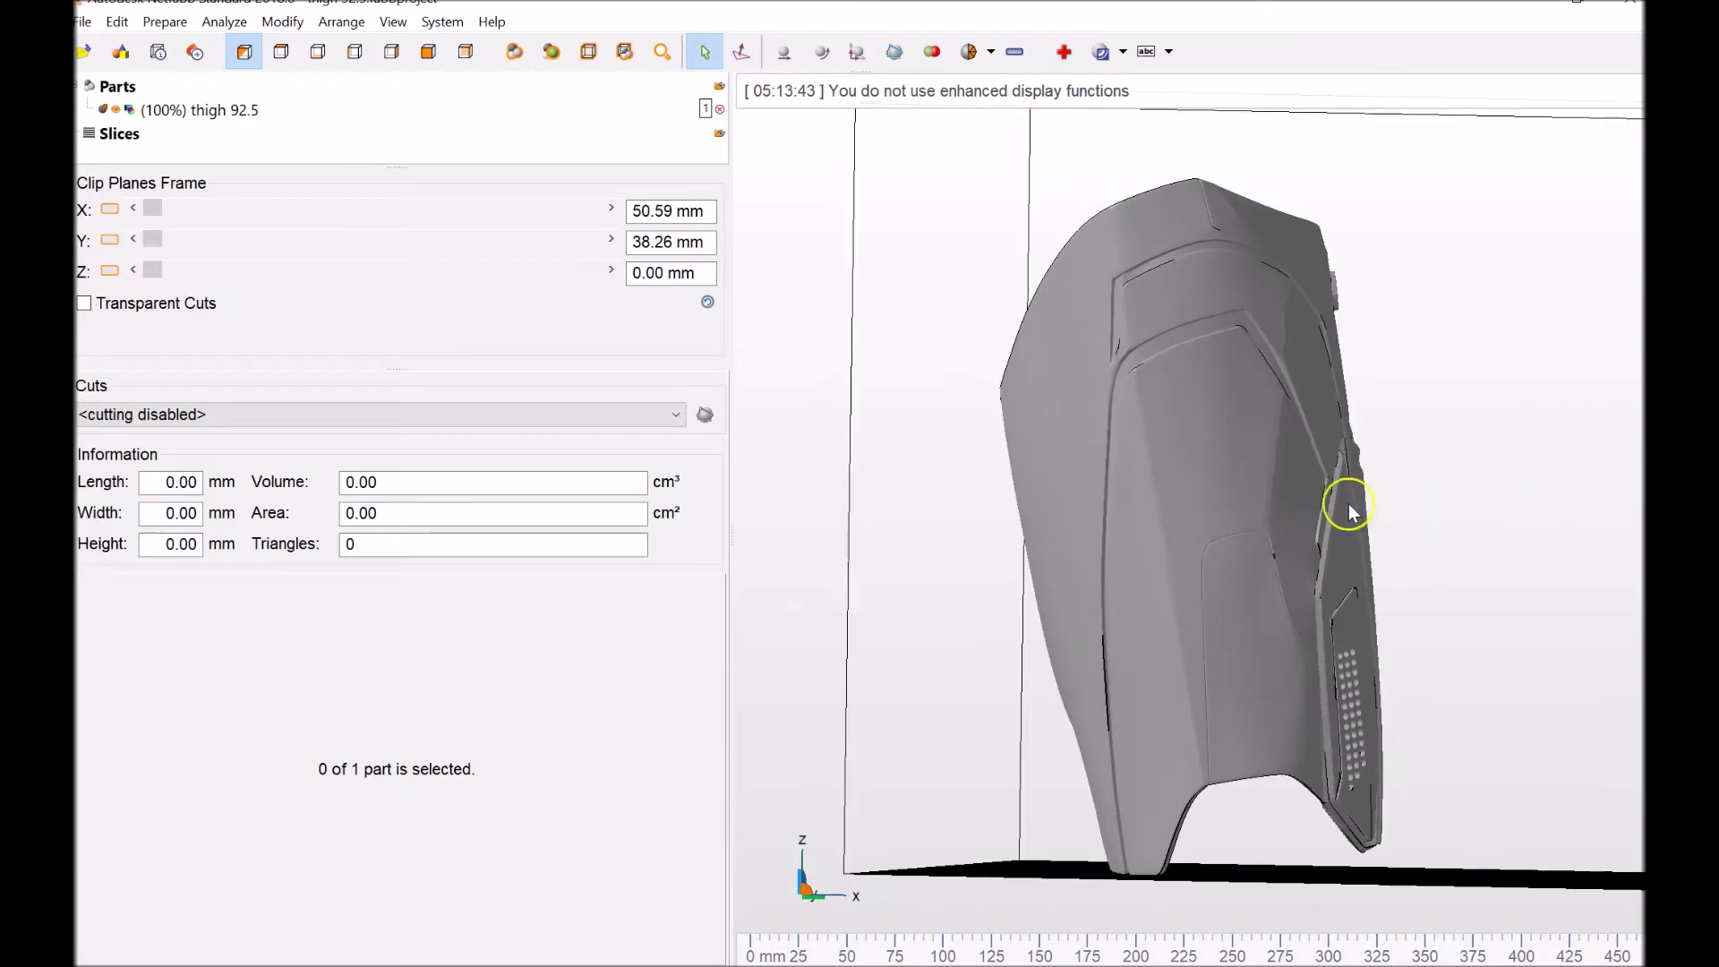
{"action": "left_click", "coordinate": [1309, 508]}
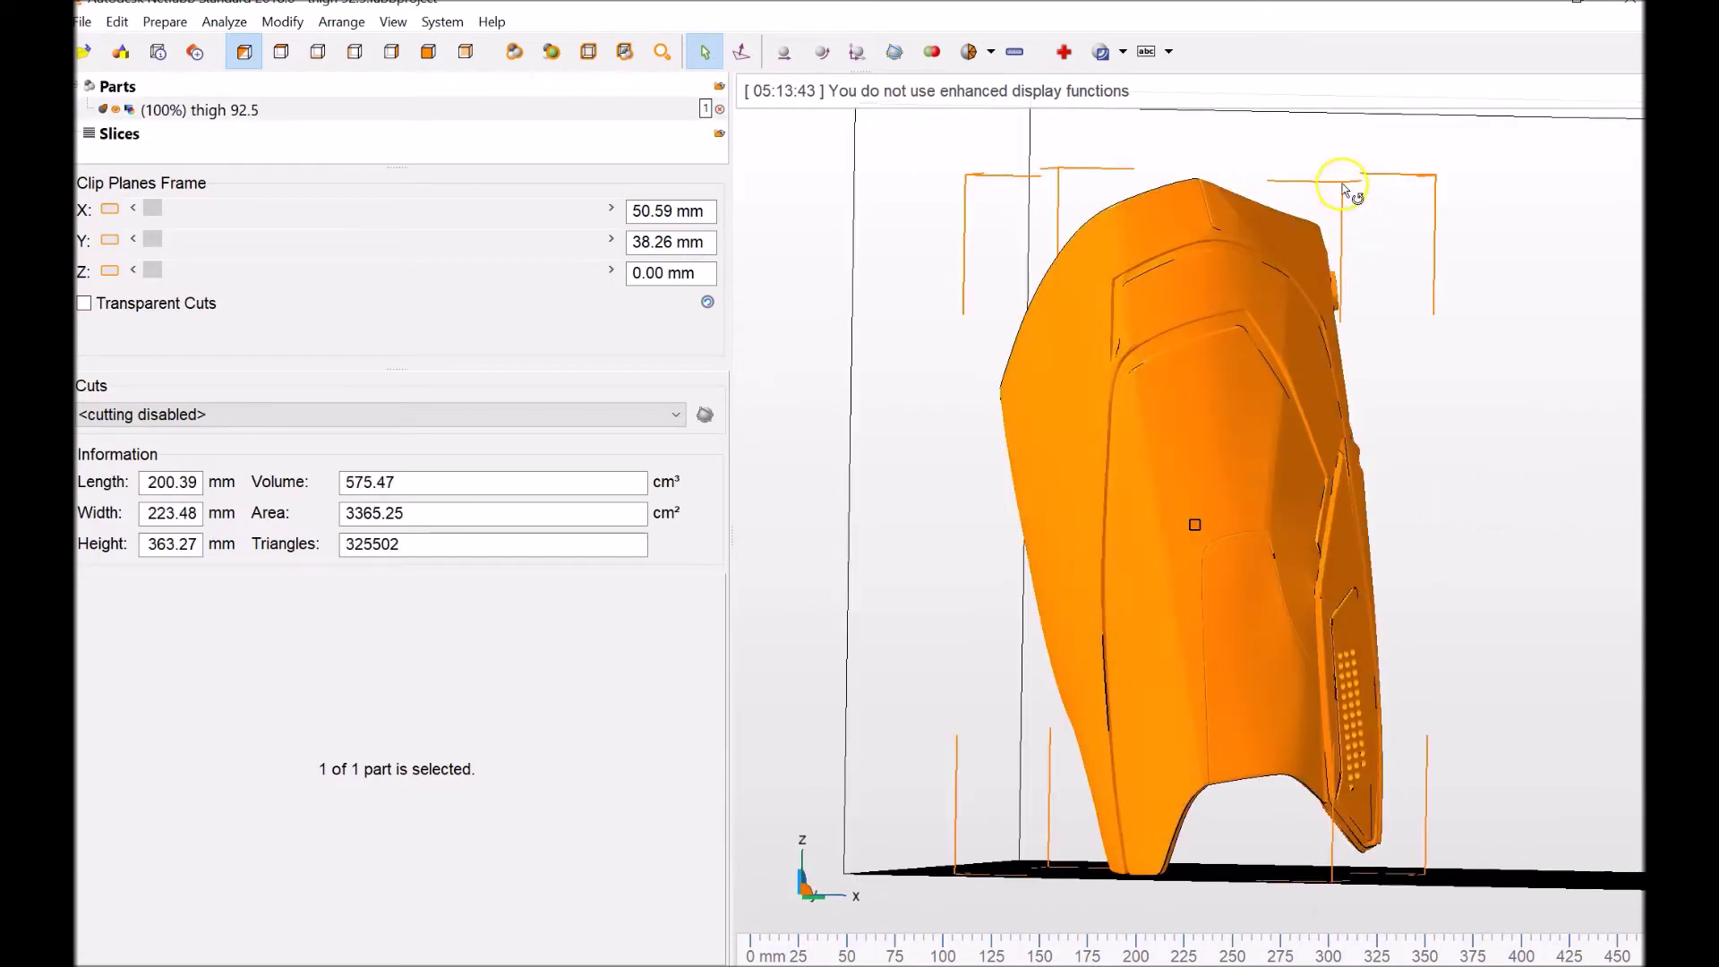
{"action": "left_click_drag", "start_coordinate": [1343, 188], "coordinate": [1534, 323]}
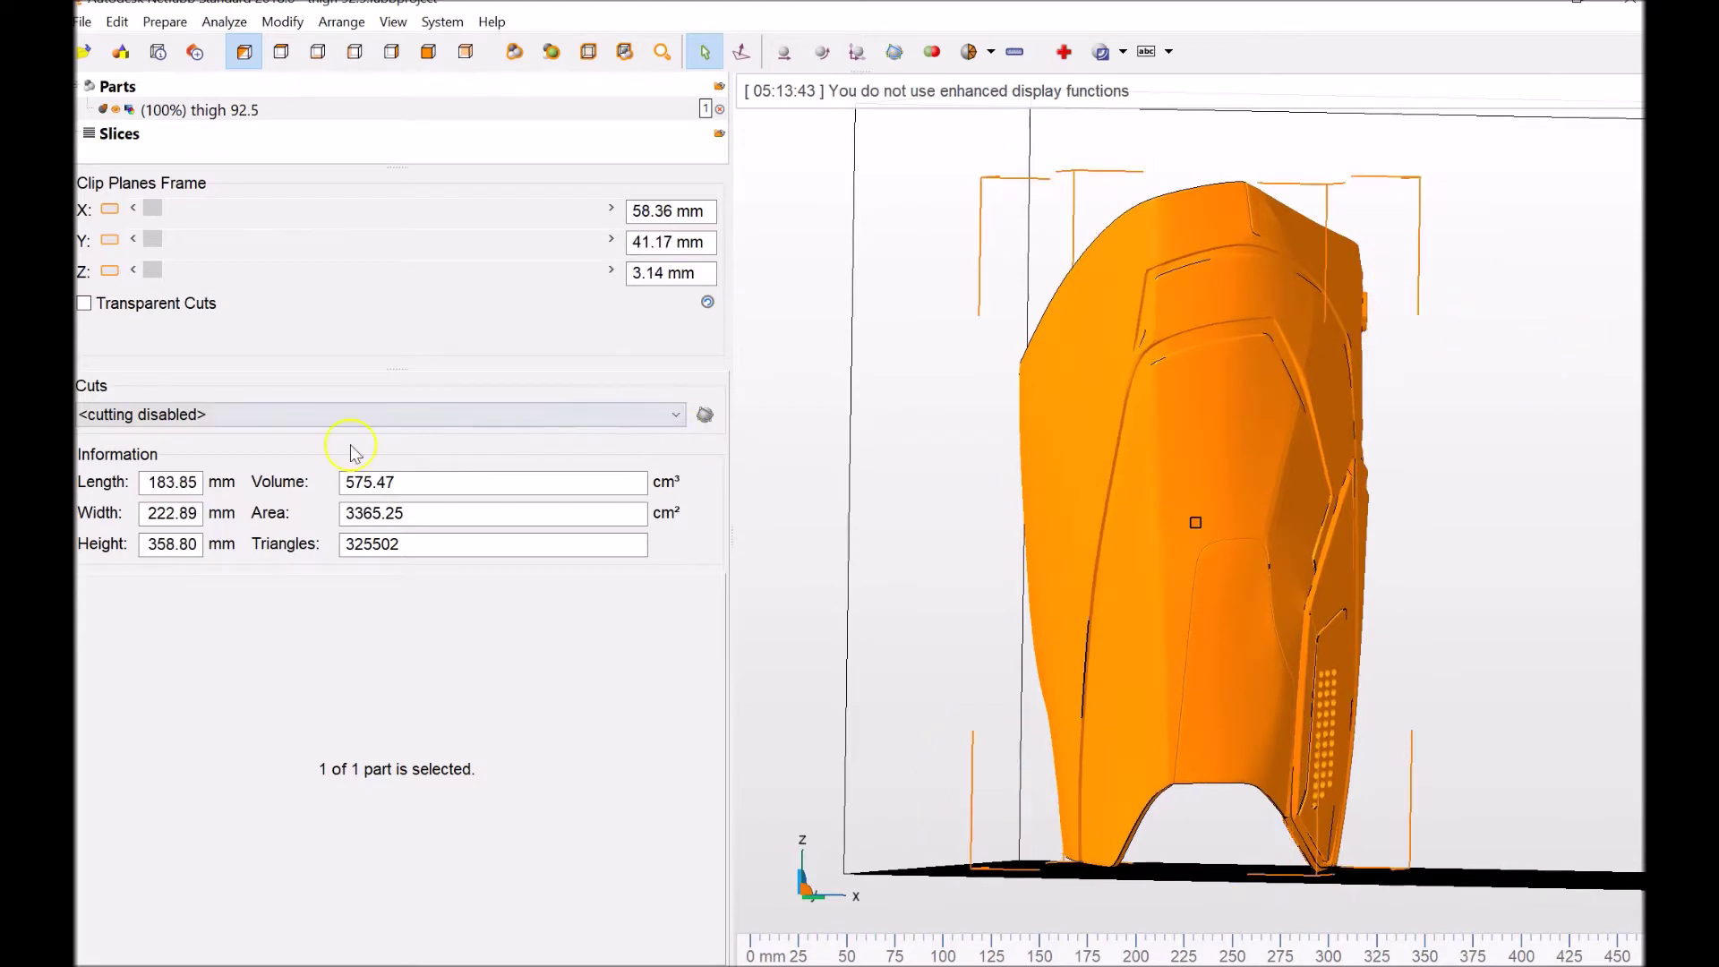
{"action": "left_click_drag", "start_coordinate": [153, 273], "coordinate": [380, 321]}
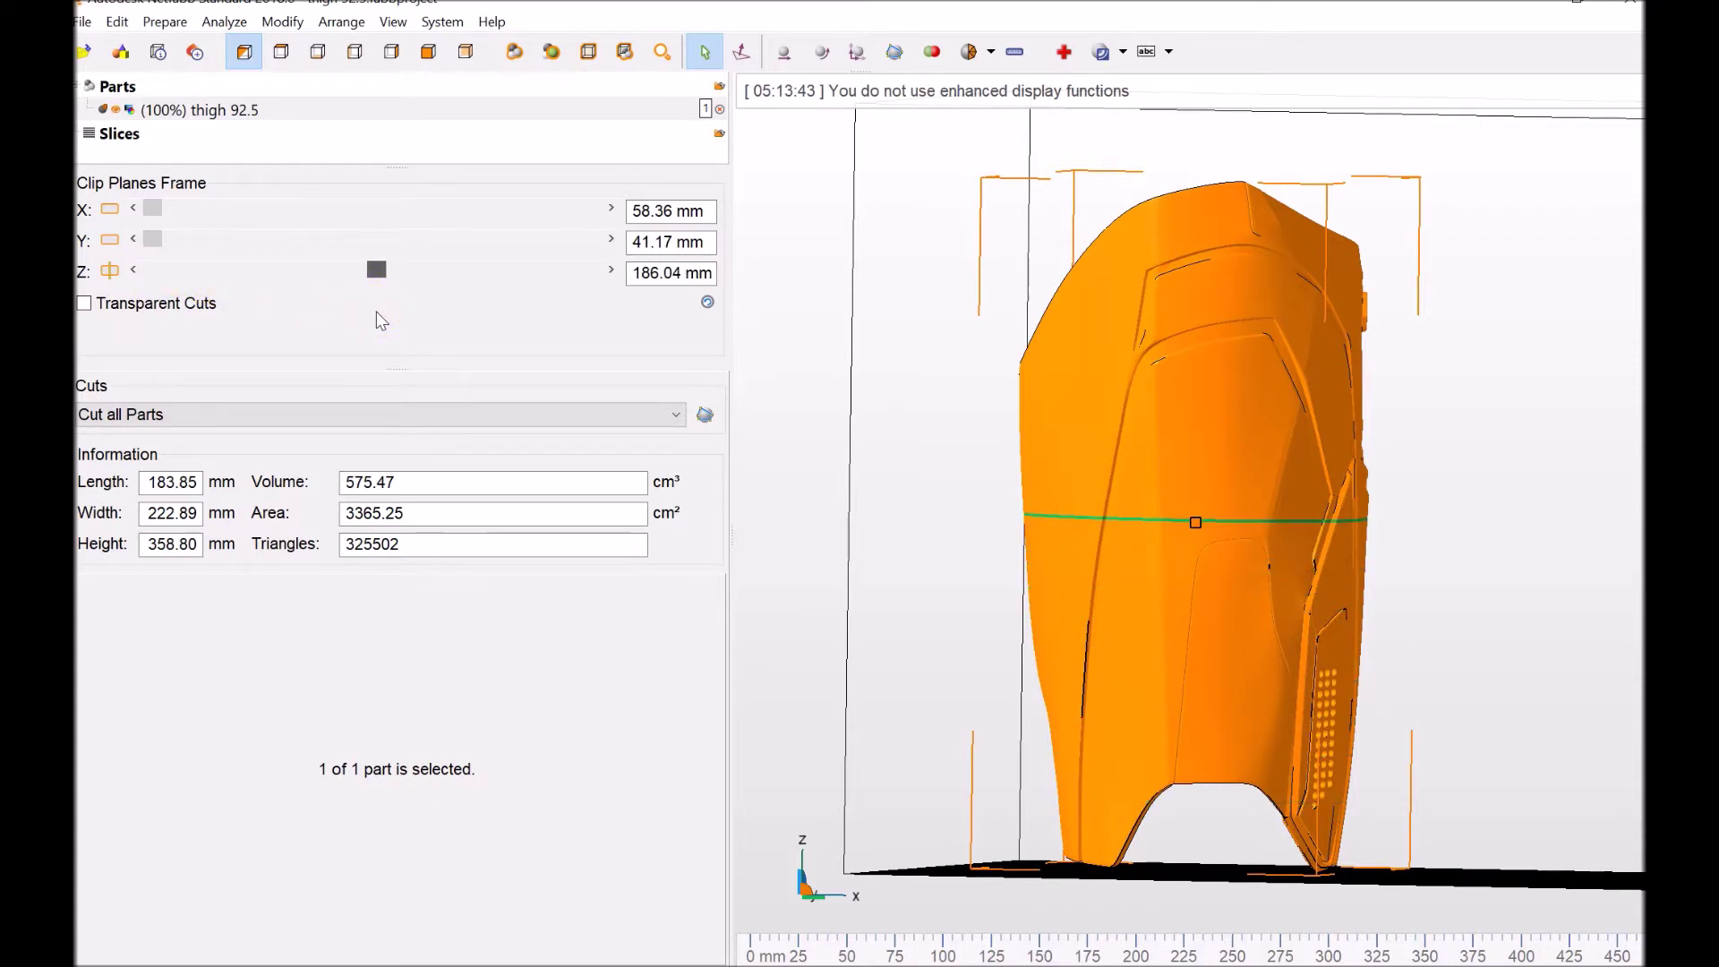
- Cut thigh 92.5 at the Z plane into two halves and select the upper half
{"action": "left_click", "coordinate": [708, 415]}
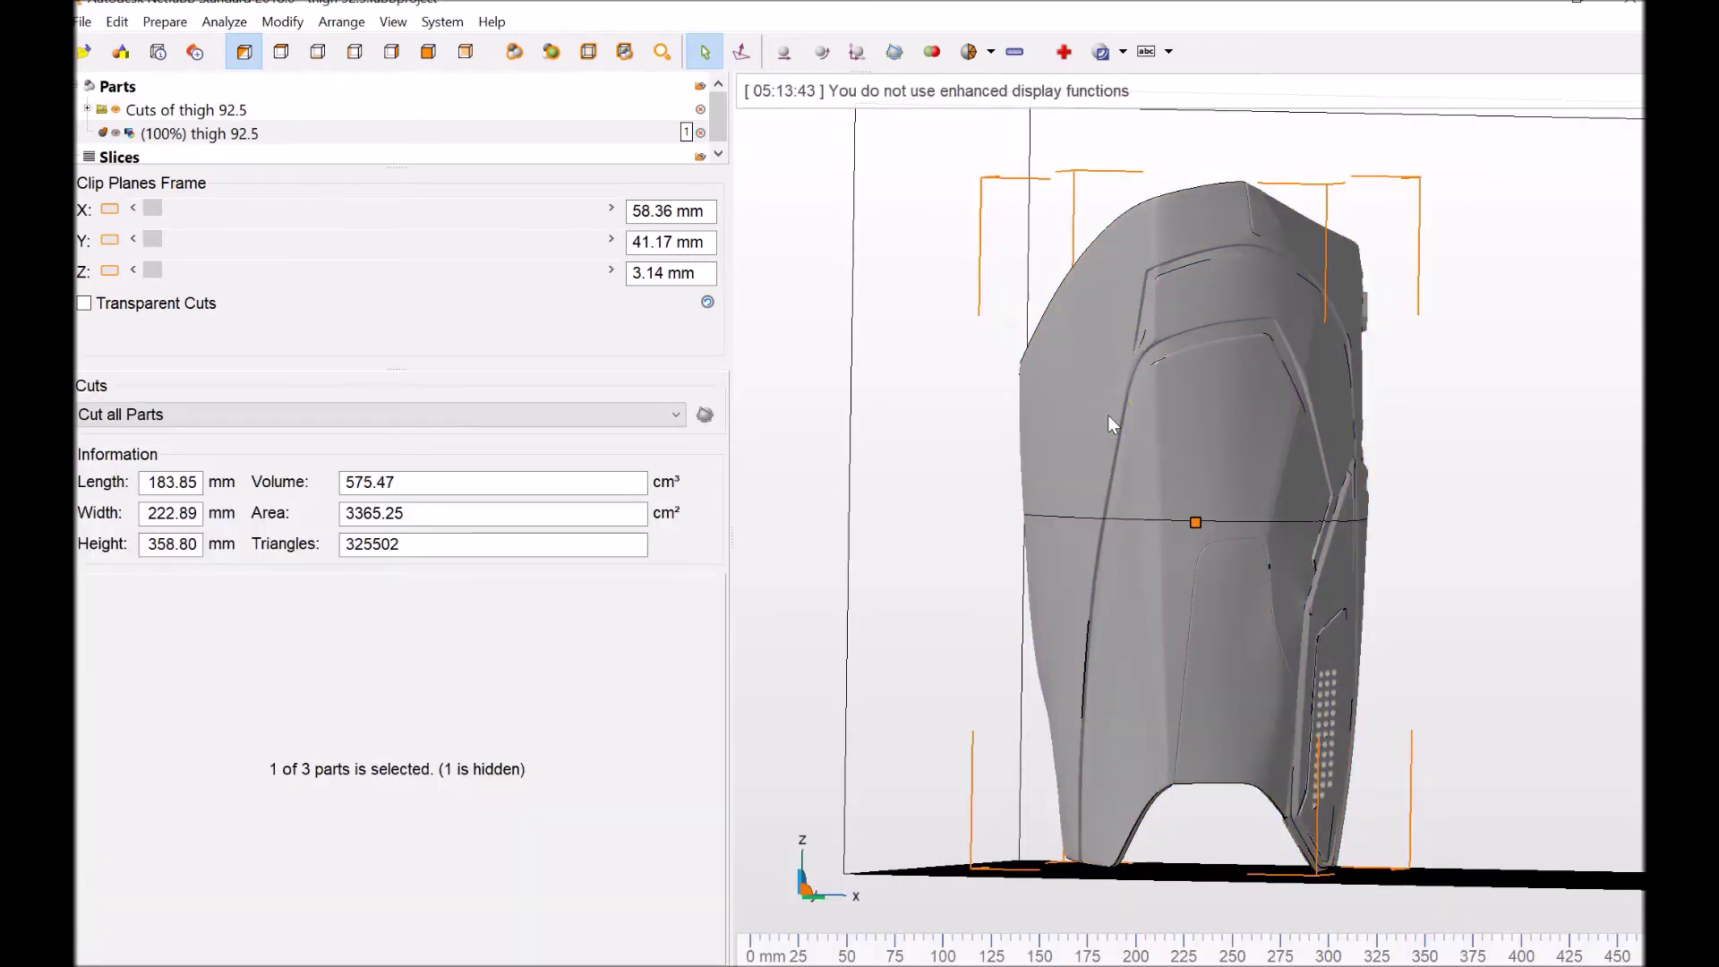
{"action": "left_click", "coordinate": [1108, 416]}
- Export the upper half as STL 'thigh 92.5 (Cut 2)' into Documents > Iron Man
{"action": "right_click", "coordinate": [1108, 408]}
{"action": "mouse_move", "coordinate": [1153, 484]}
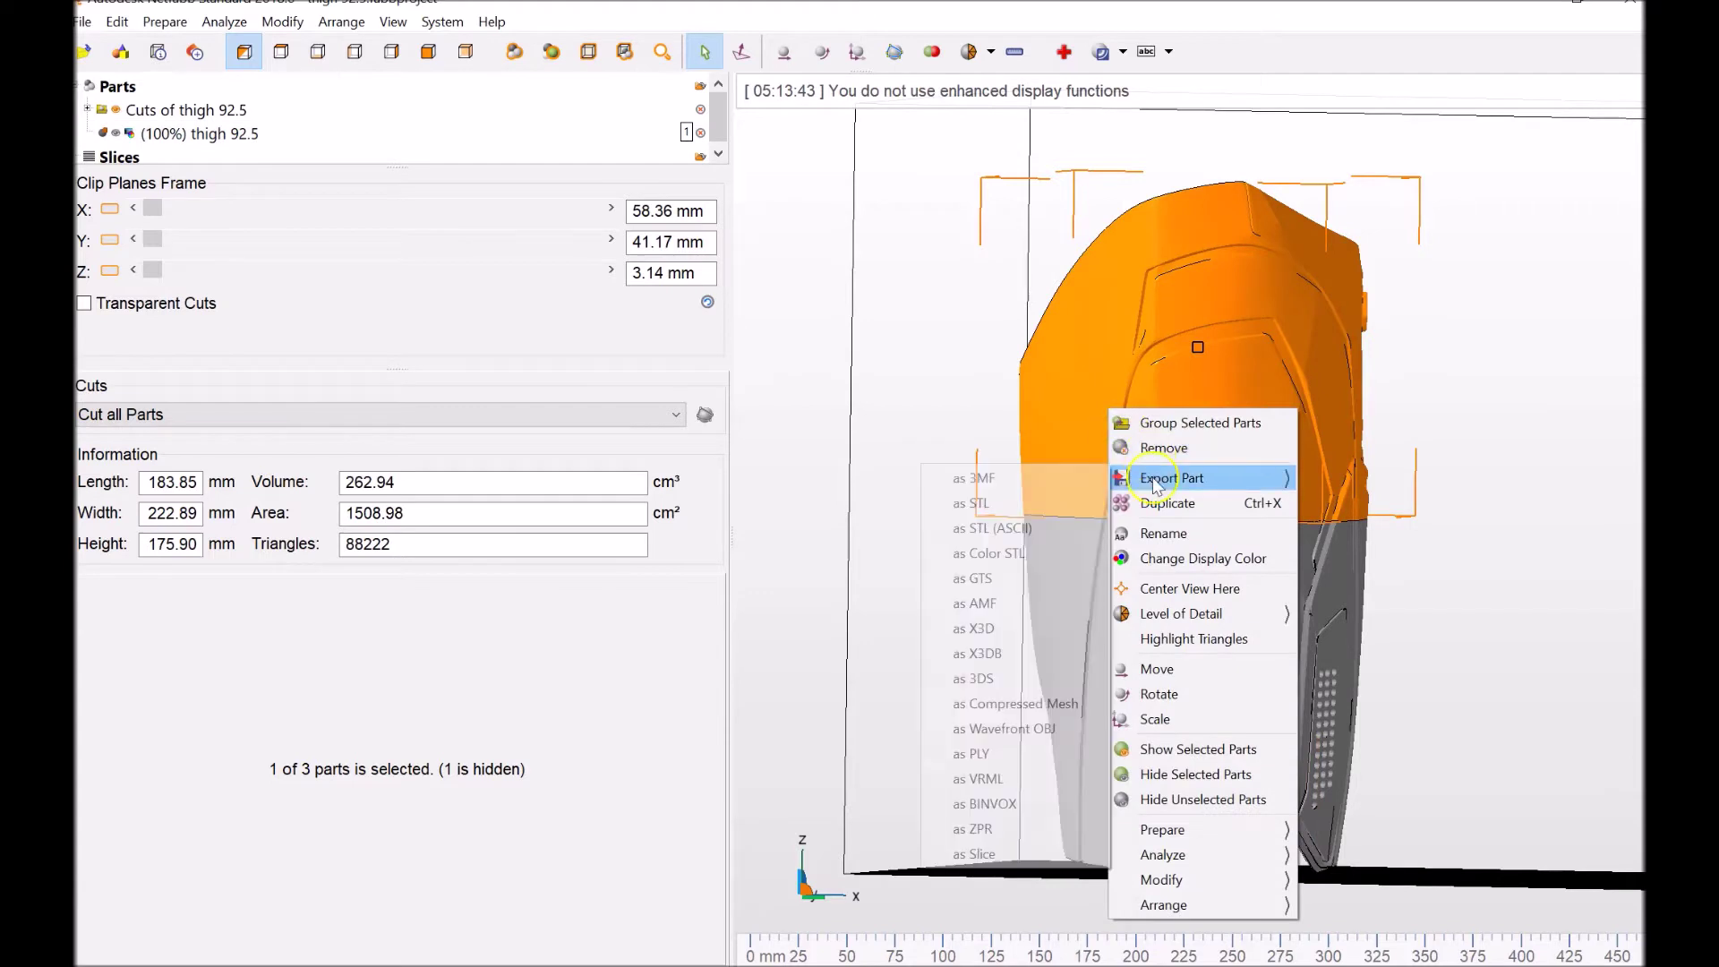
{"action": "left_click", "coordinate": [976, 503]}
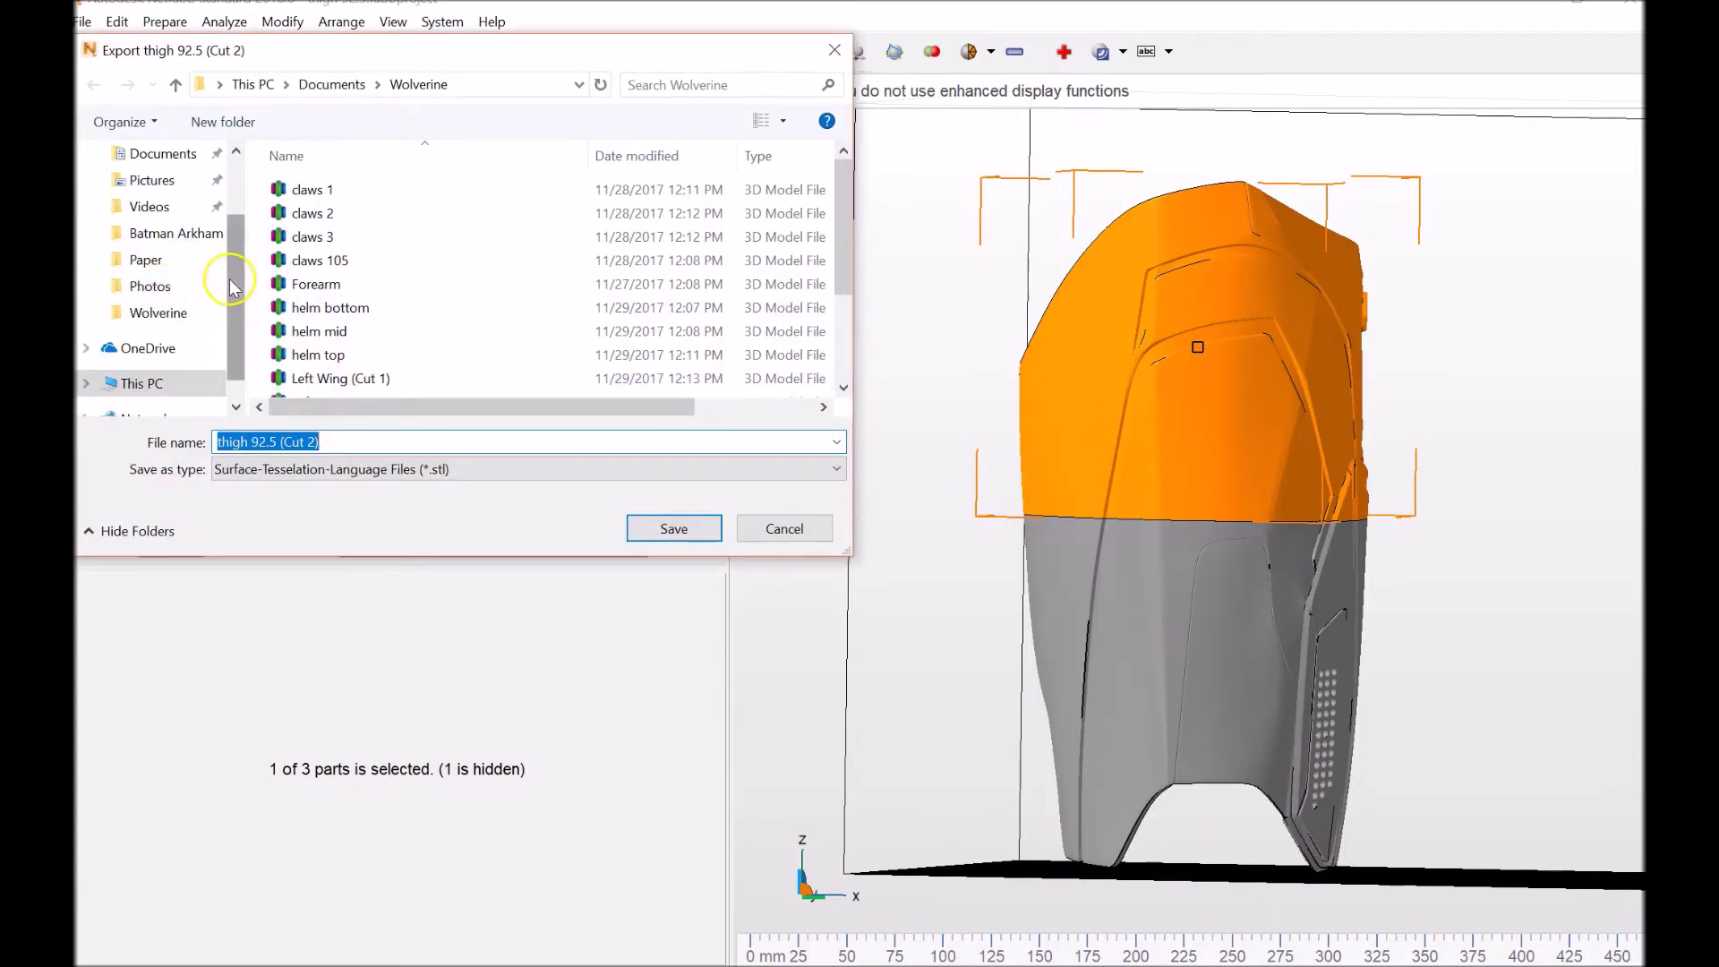
{"action": "scroll", "coordinate": [231, 287], "scroll_direction": "up", "scroll_amount": 2}
{"action": "left_click", "coordinate": [175, 253]}
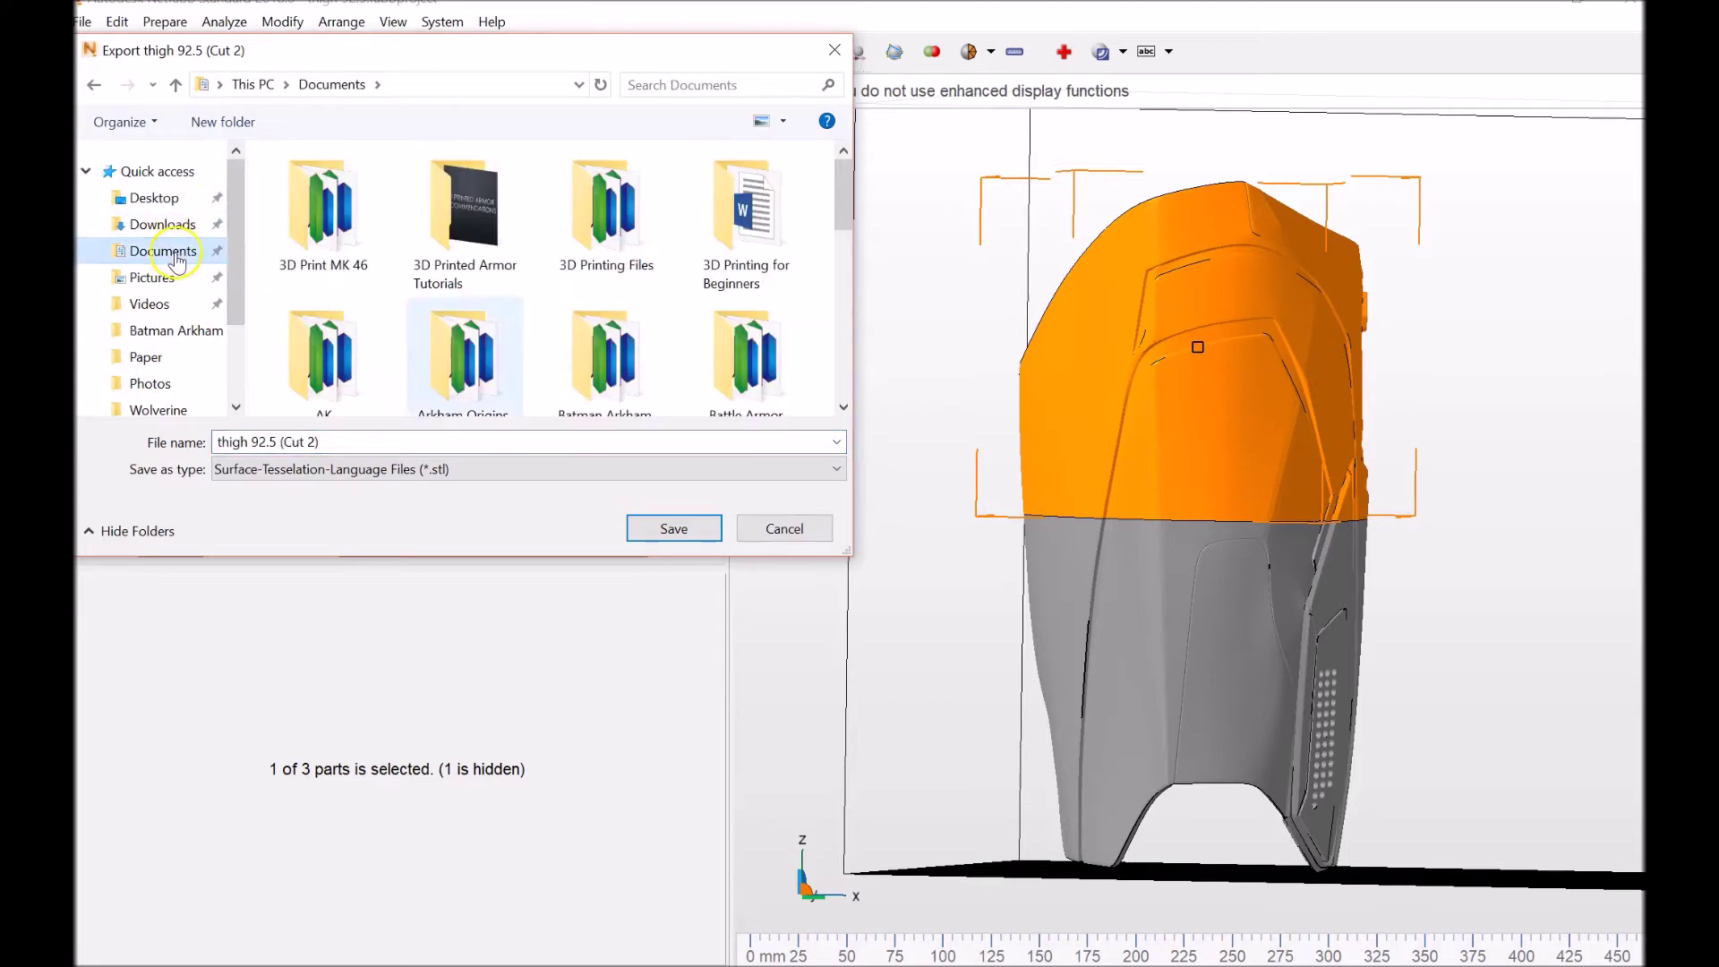
{"action": "scroll", "coordinate": [682, 305], "scroll_direction": "down", "scroll_amount": 3}
{"action": "scroll", "coordinate": [678, 308], "scroll_direction": "up", "scroll_amount": 1}
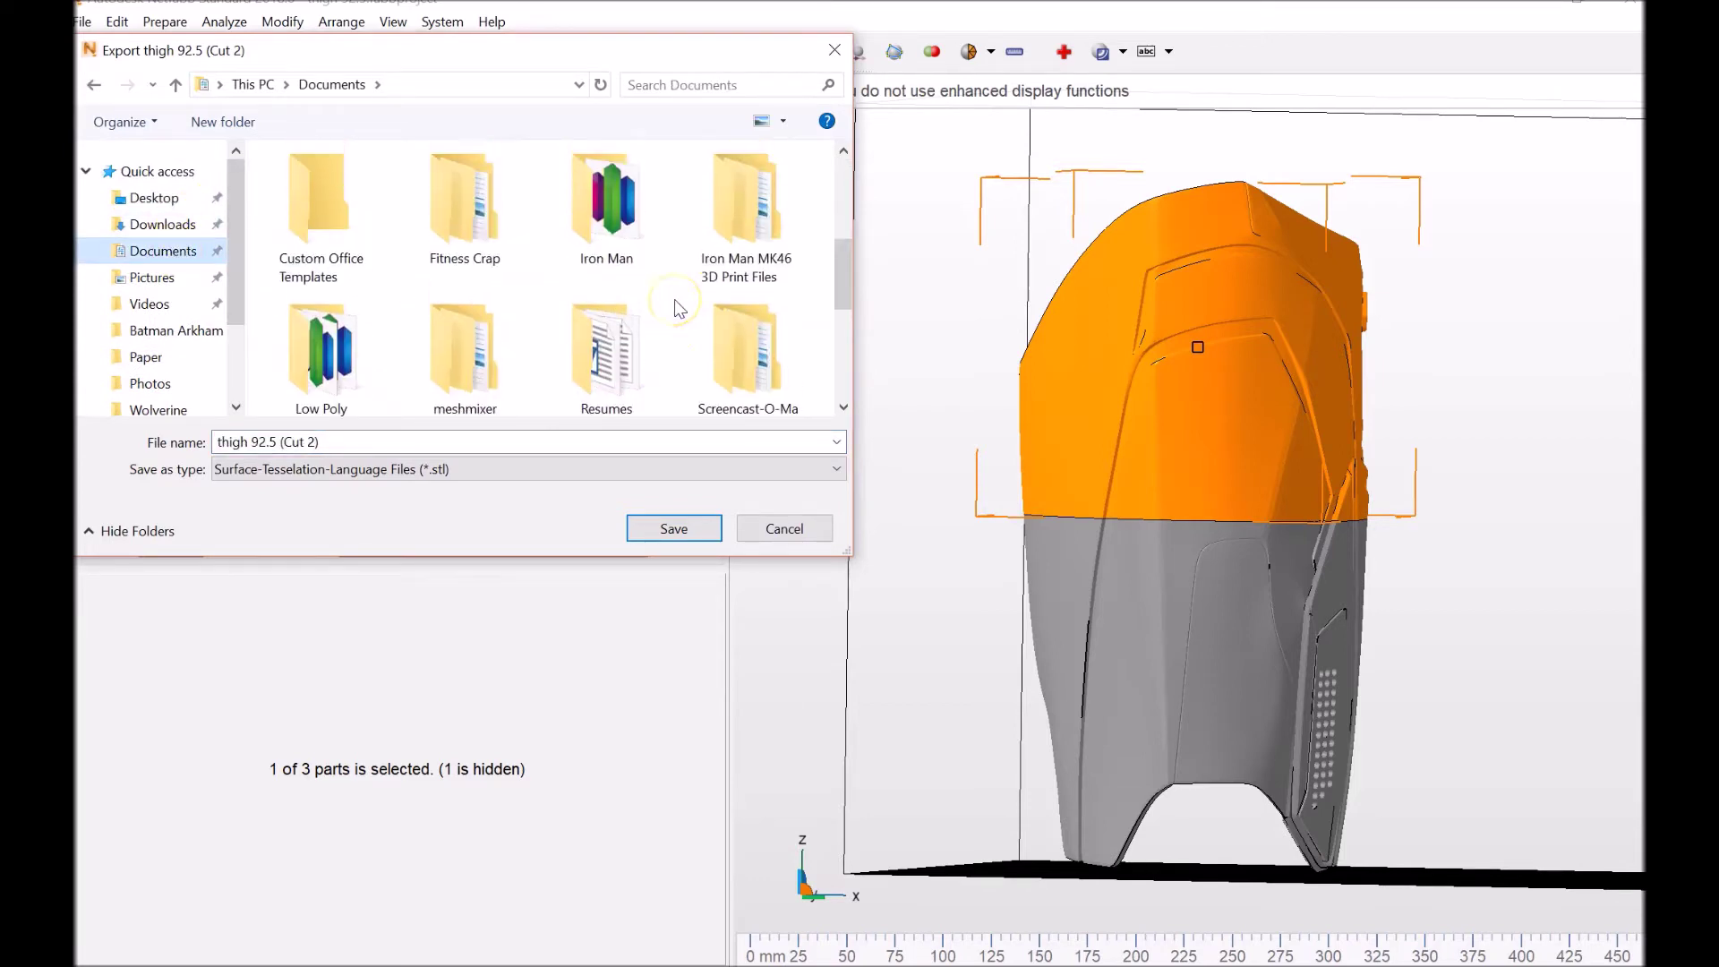
{"action": "scroll", "coordinate": [845, 268], "scroll_direction": "down", "scroll_amount": 1}
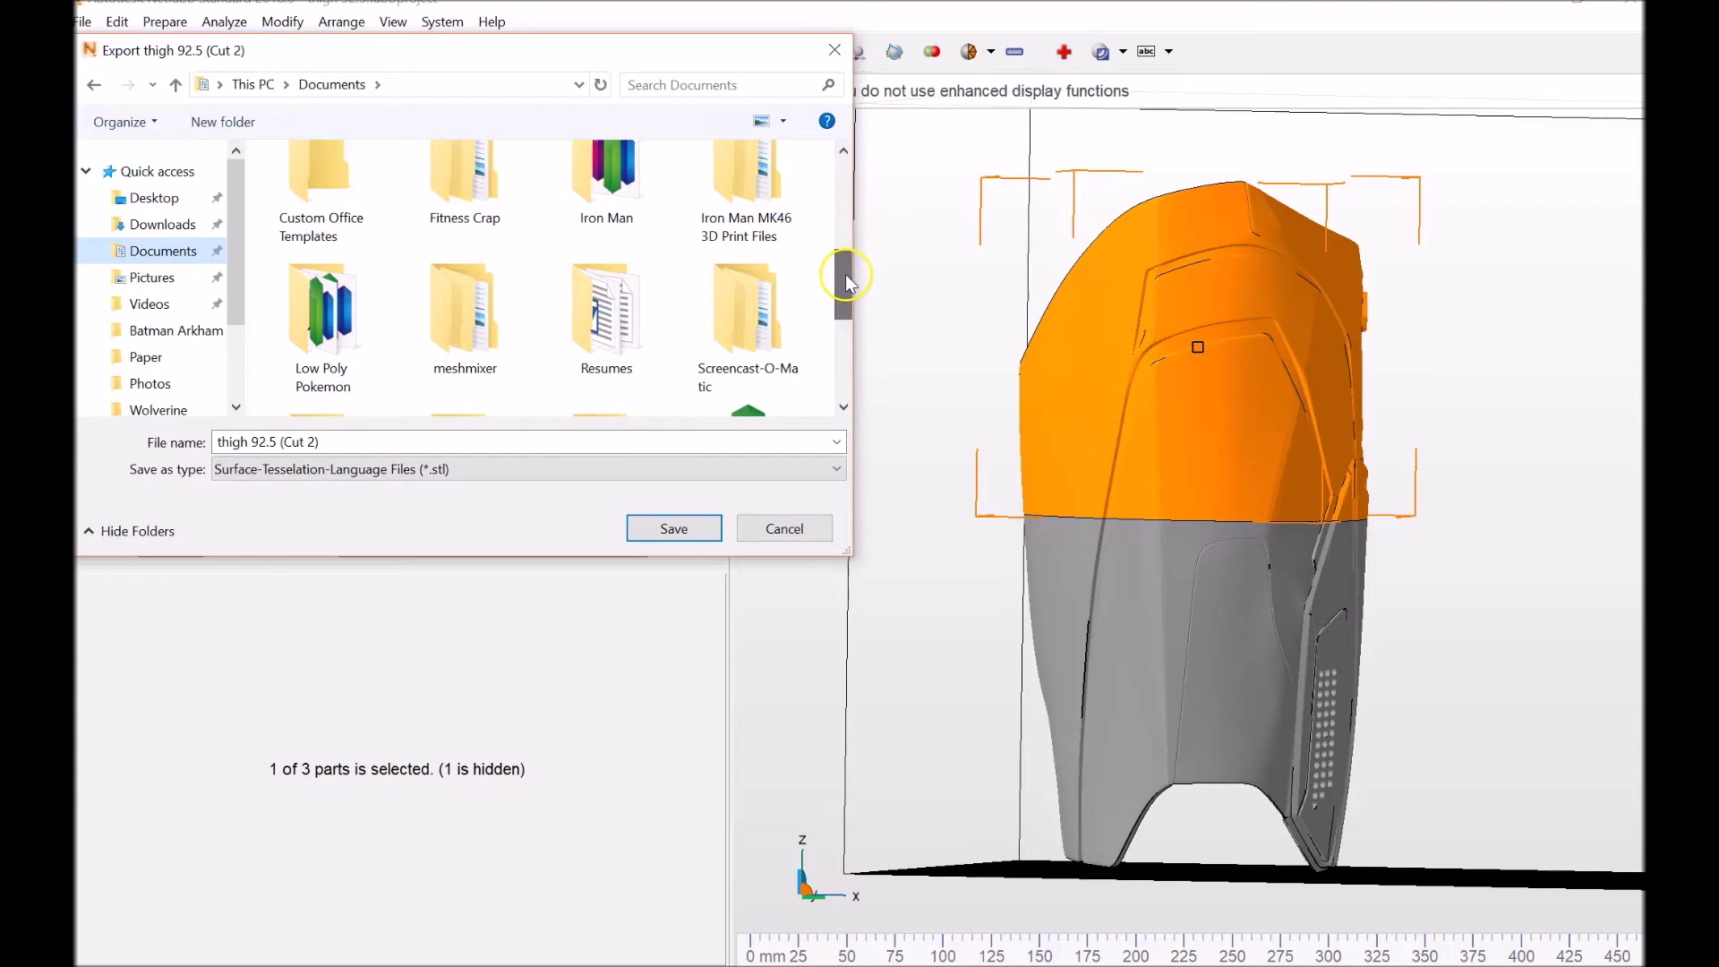
{"action": "scroll", "coordinate": [680, 269], "scroll_direction": "up", "scroll_amount": 1}
{"action": "double_click", "coordinate": [607, 201]}
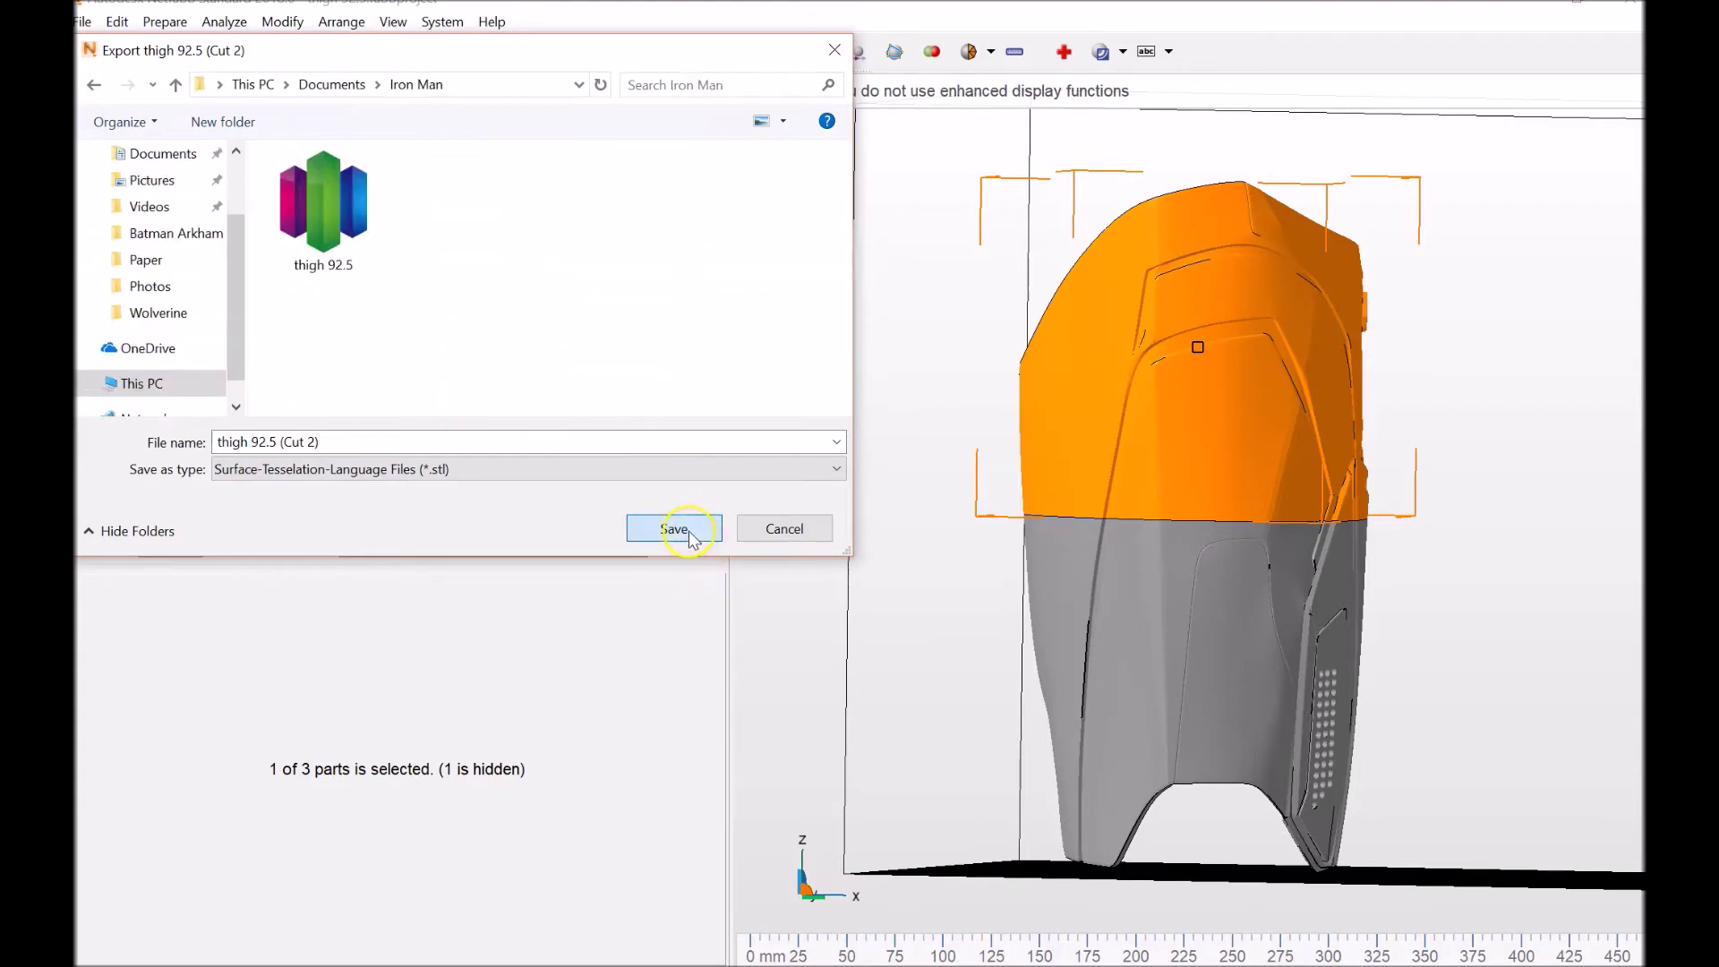
{"action": "left_click", "coordinate": [689, 534]}
- Export the lower half as STL 'thigh 92.5 (Cut 1)' into Iron Man and minimize Netfabb
{"action": "right_click", "coordinate": [1110, 623]}
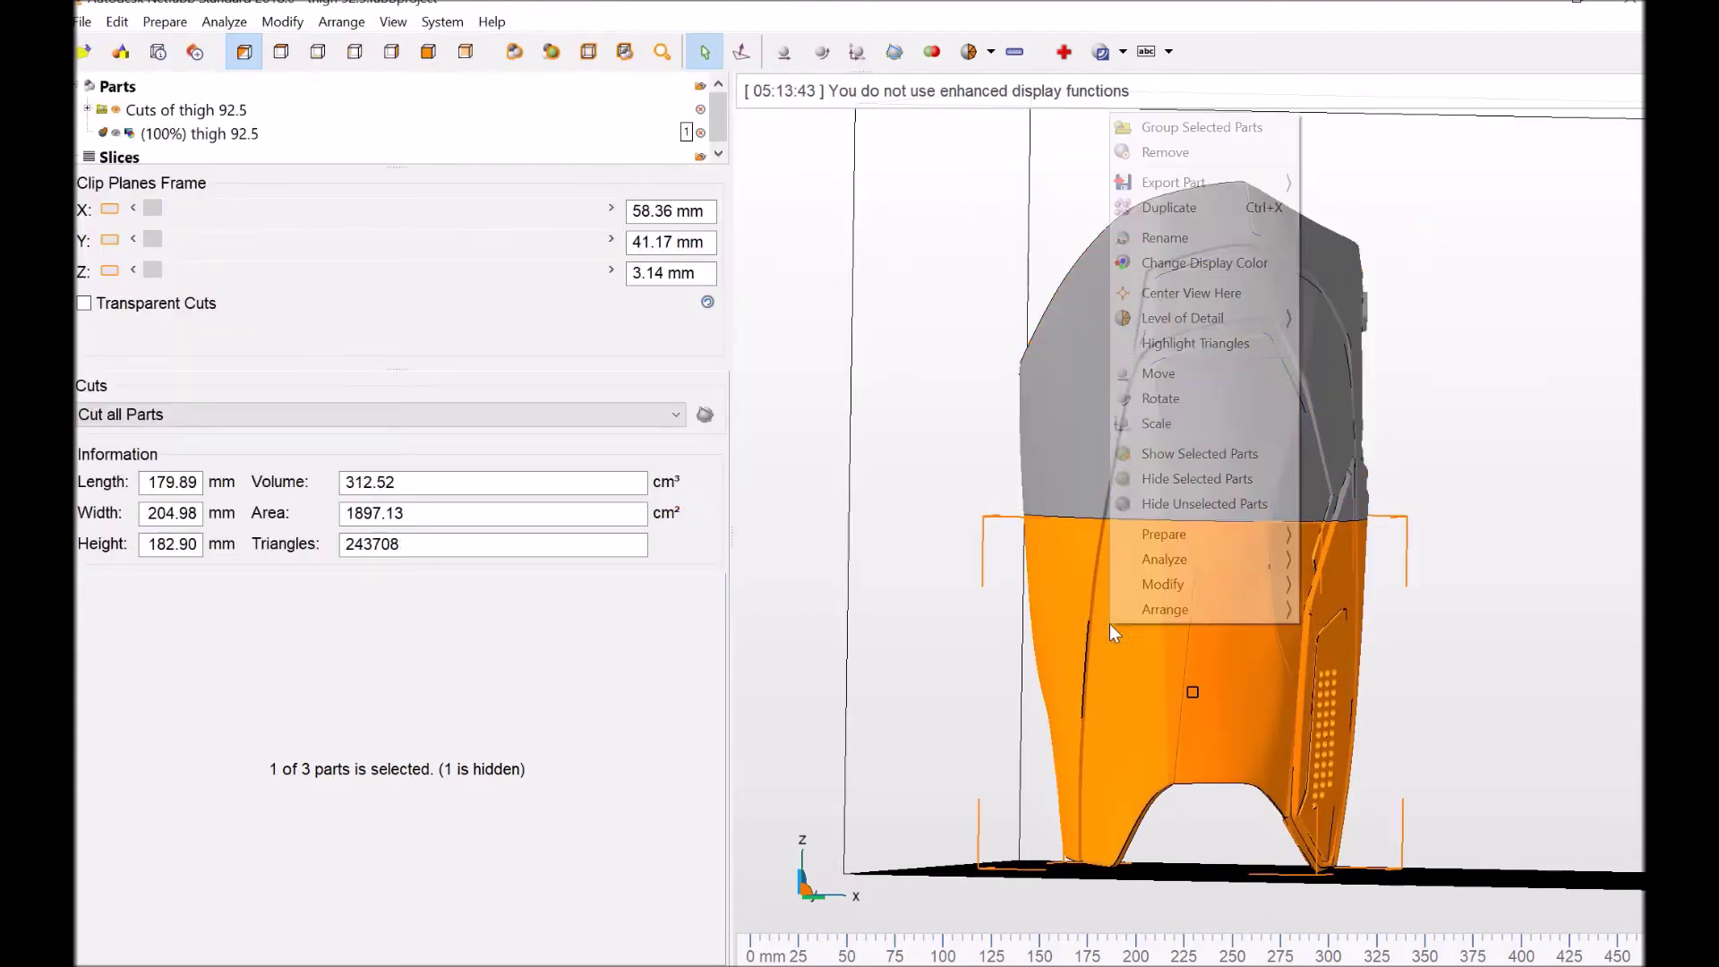
{"action": "mouse_move", "coordinate": [1201, 191]}
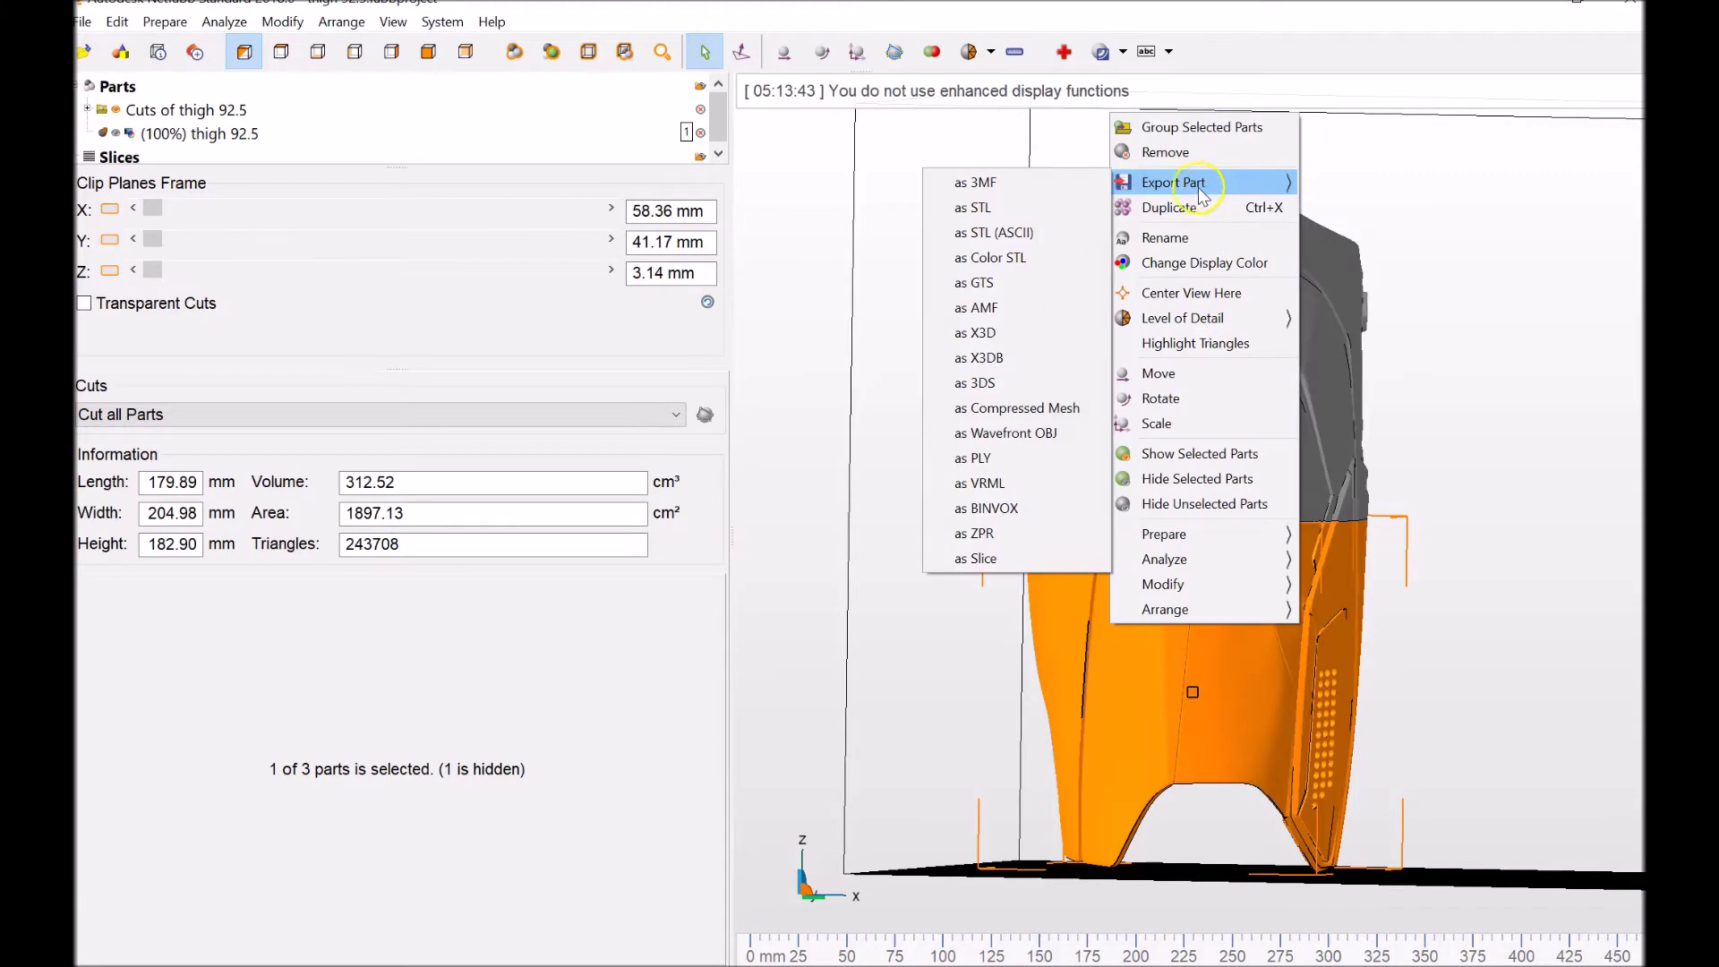
{"action": "left_click", "coordinate": [1084, 206]}
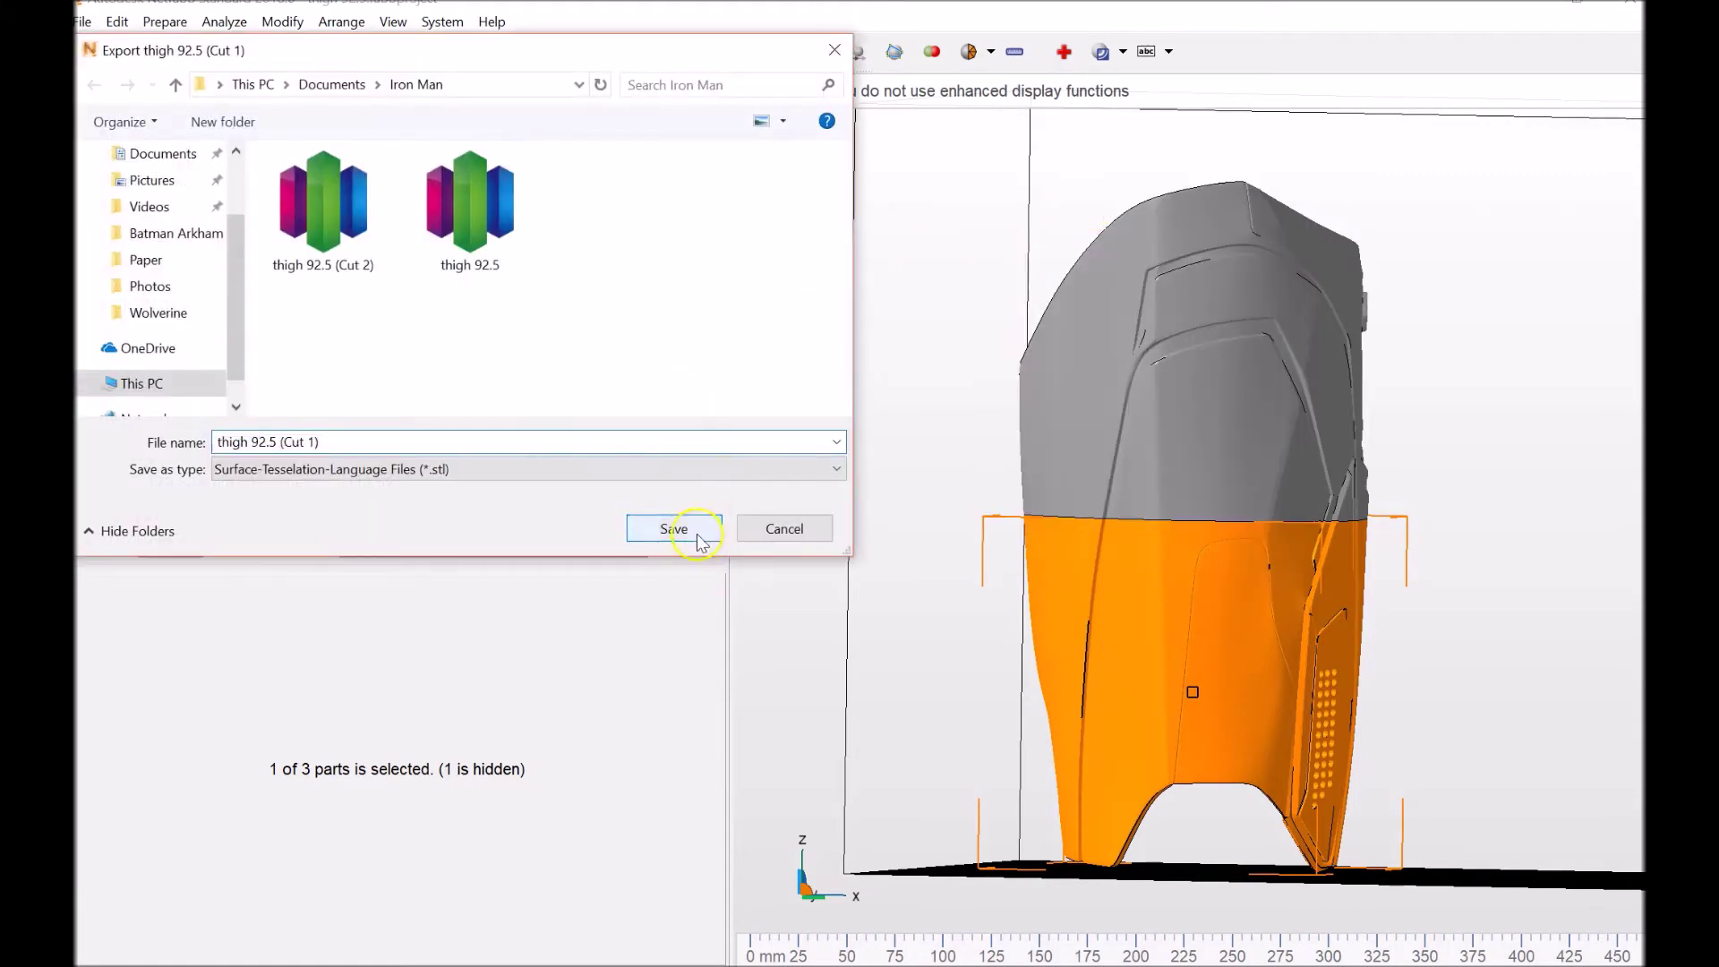
{"action": "left_click", "coordinate": [697, 533]}
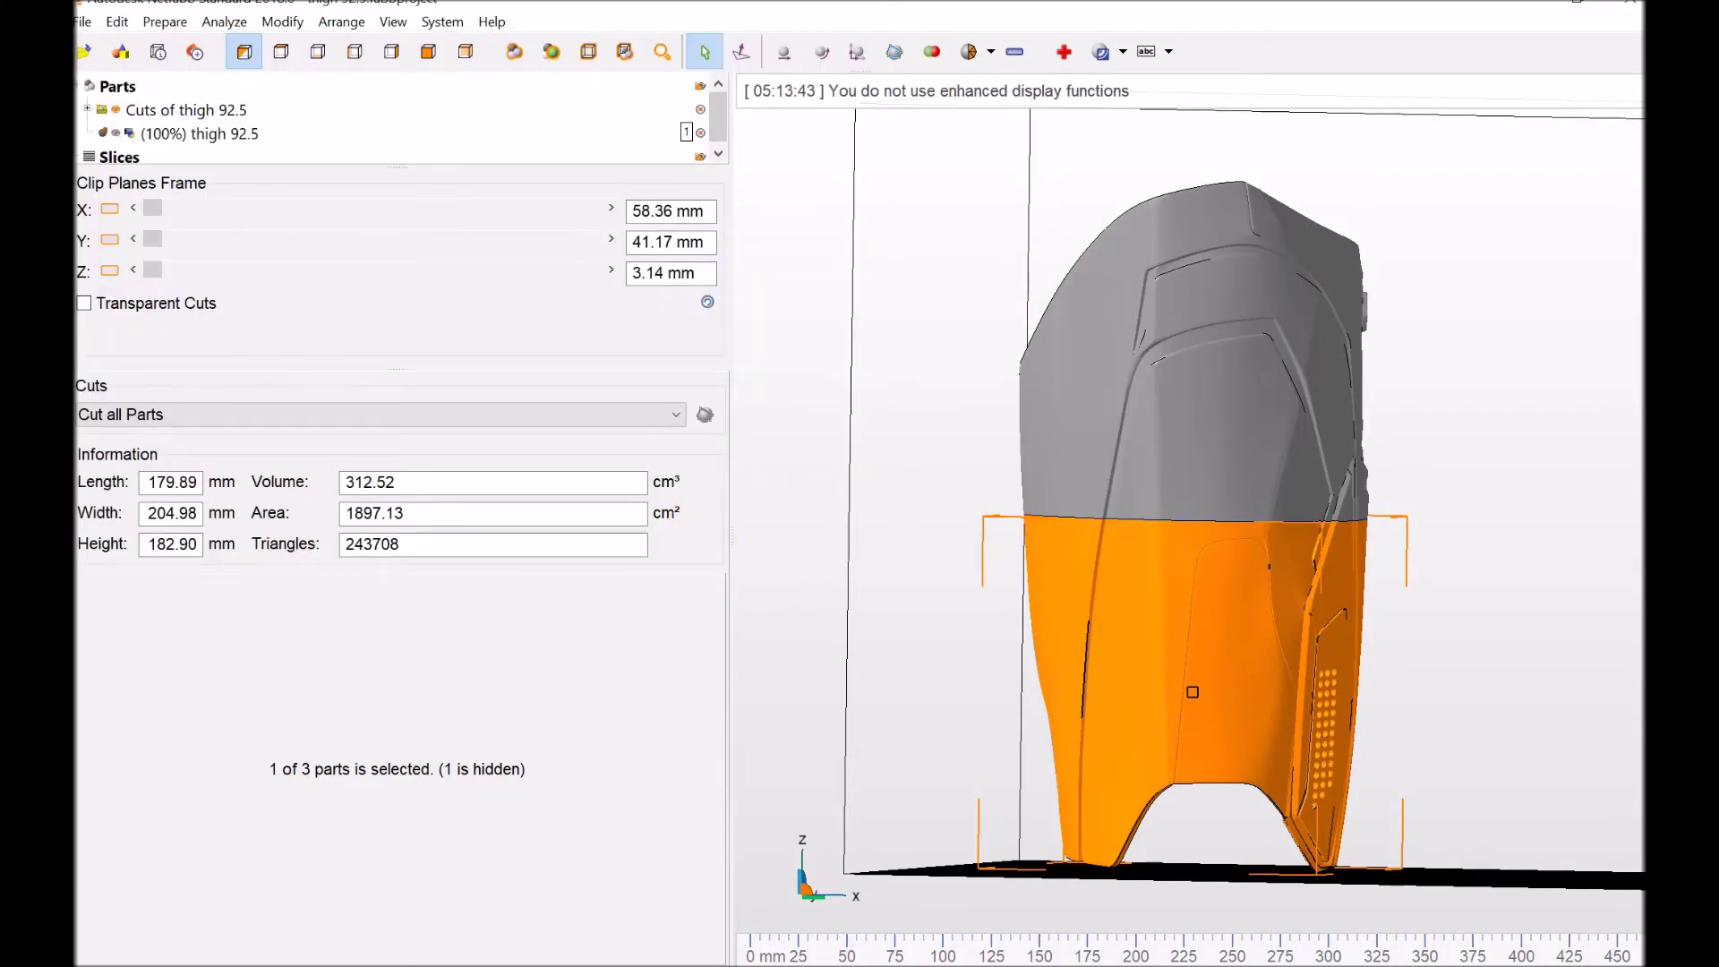
{"action": "left_click", "coordinate": [1578, 4]}
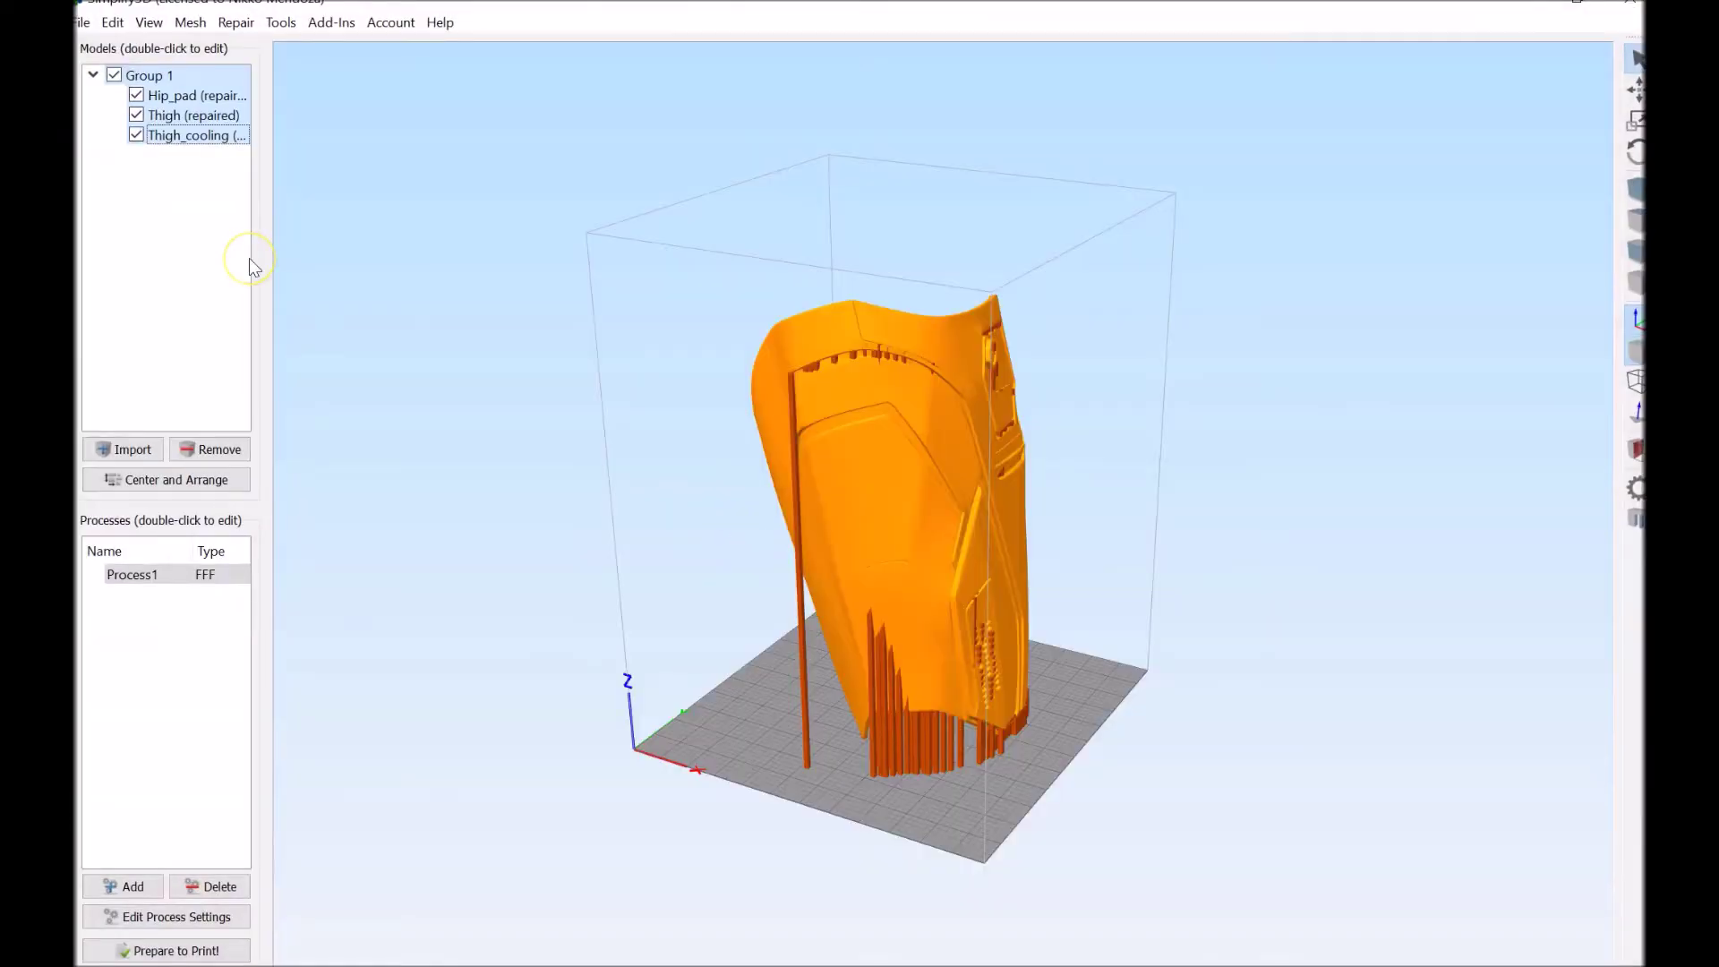
- Delete the three-part thigh group and drop thigh 92.5 (Cut 1).stl onto the build plate
{"action": "key", "text": "Delete"}
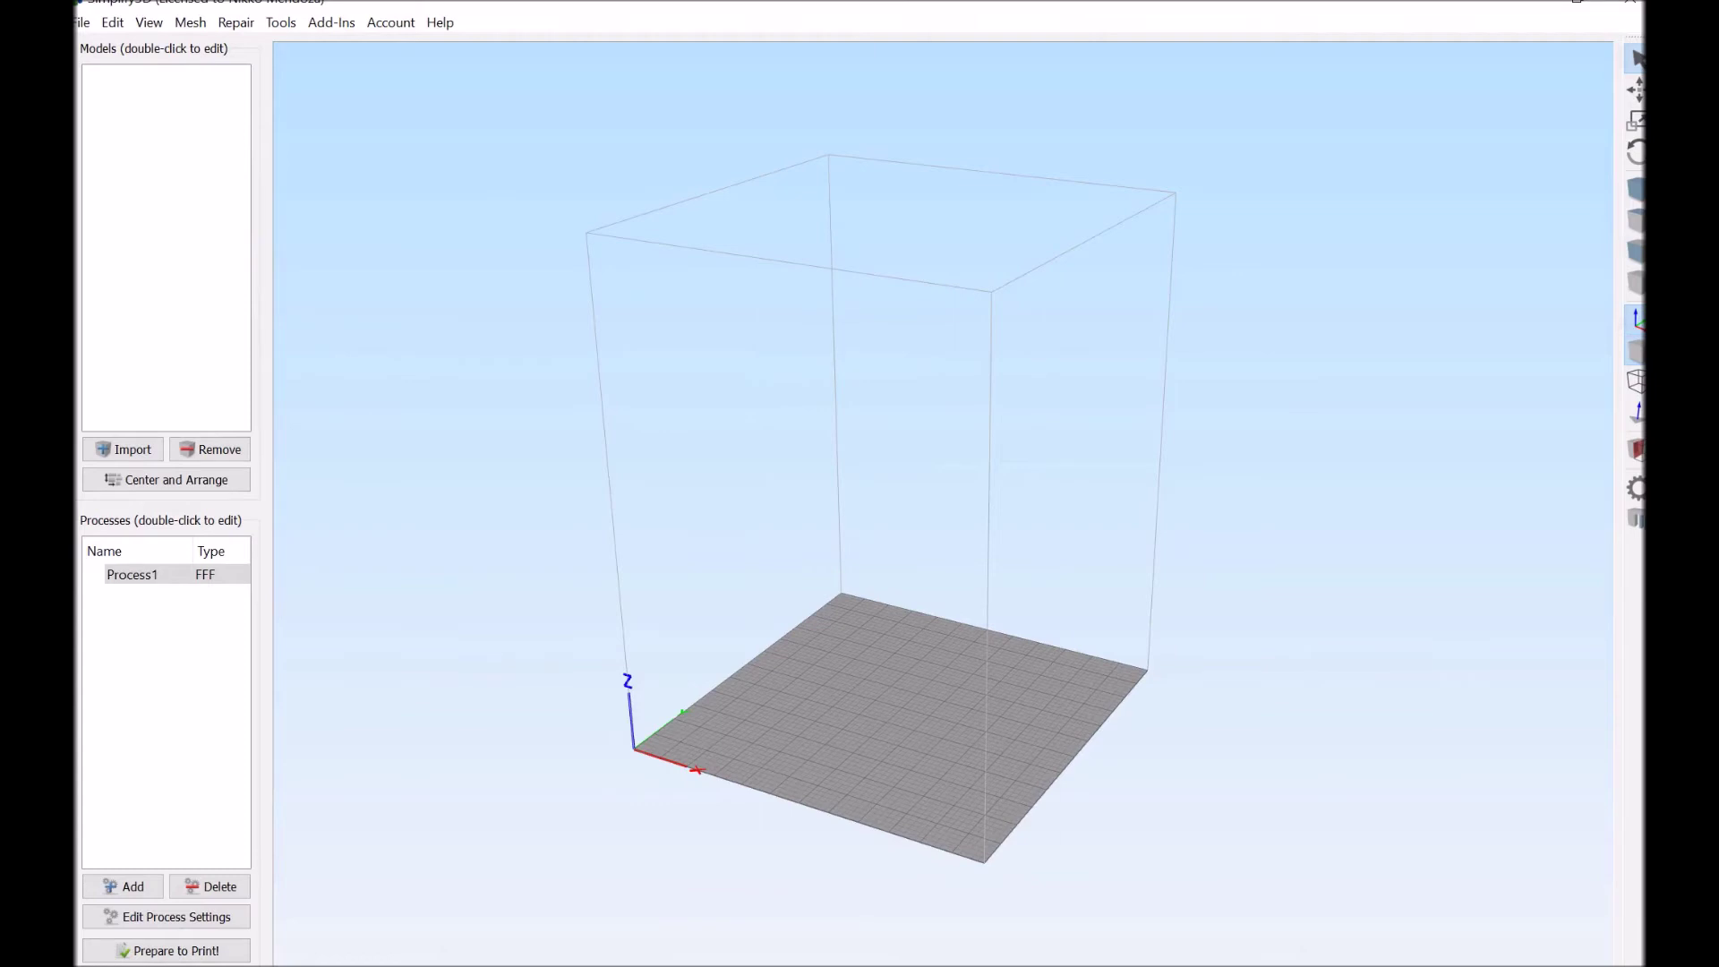
{"action": "left_click", "coordinate": [752, 896]}
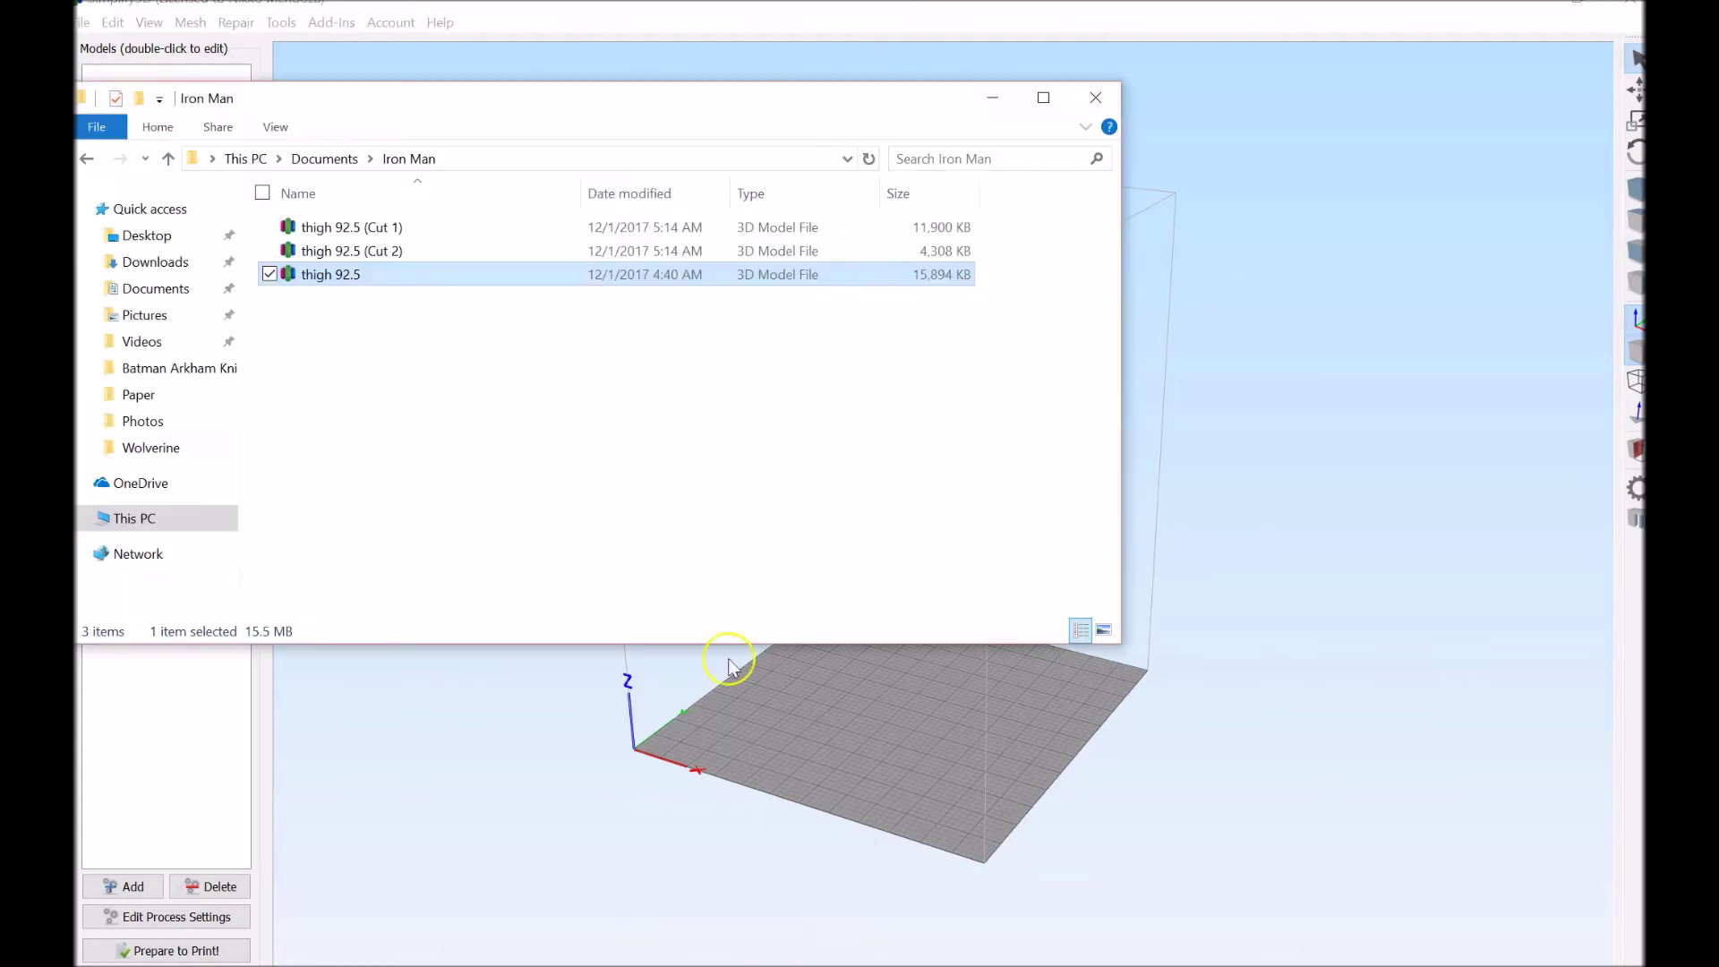
{"action": "left_click", "coordinate": [482, 231]}
{"action": "left_click_drag", "start_coordinate": [482, 231], "coordinate": [1285, 560]}
{"action": "left_click", "coordinate": [990, 99]}
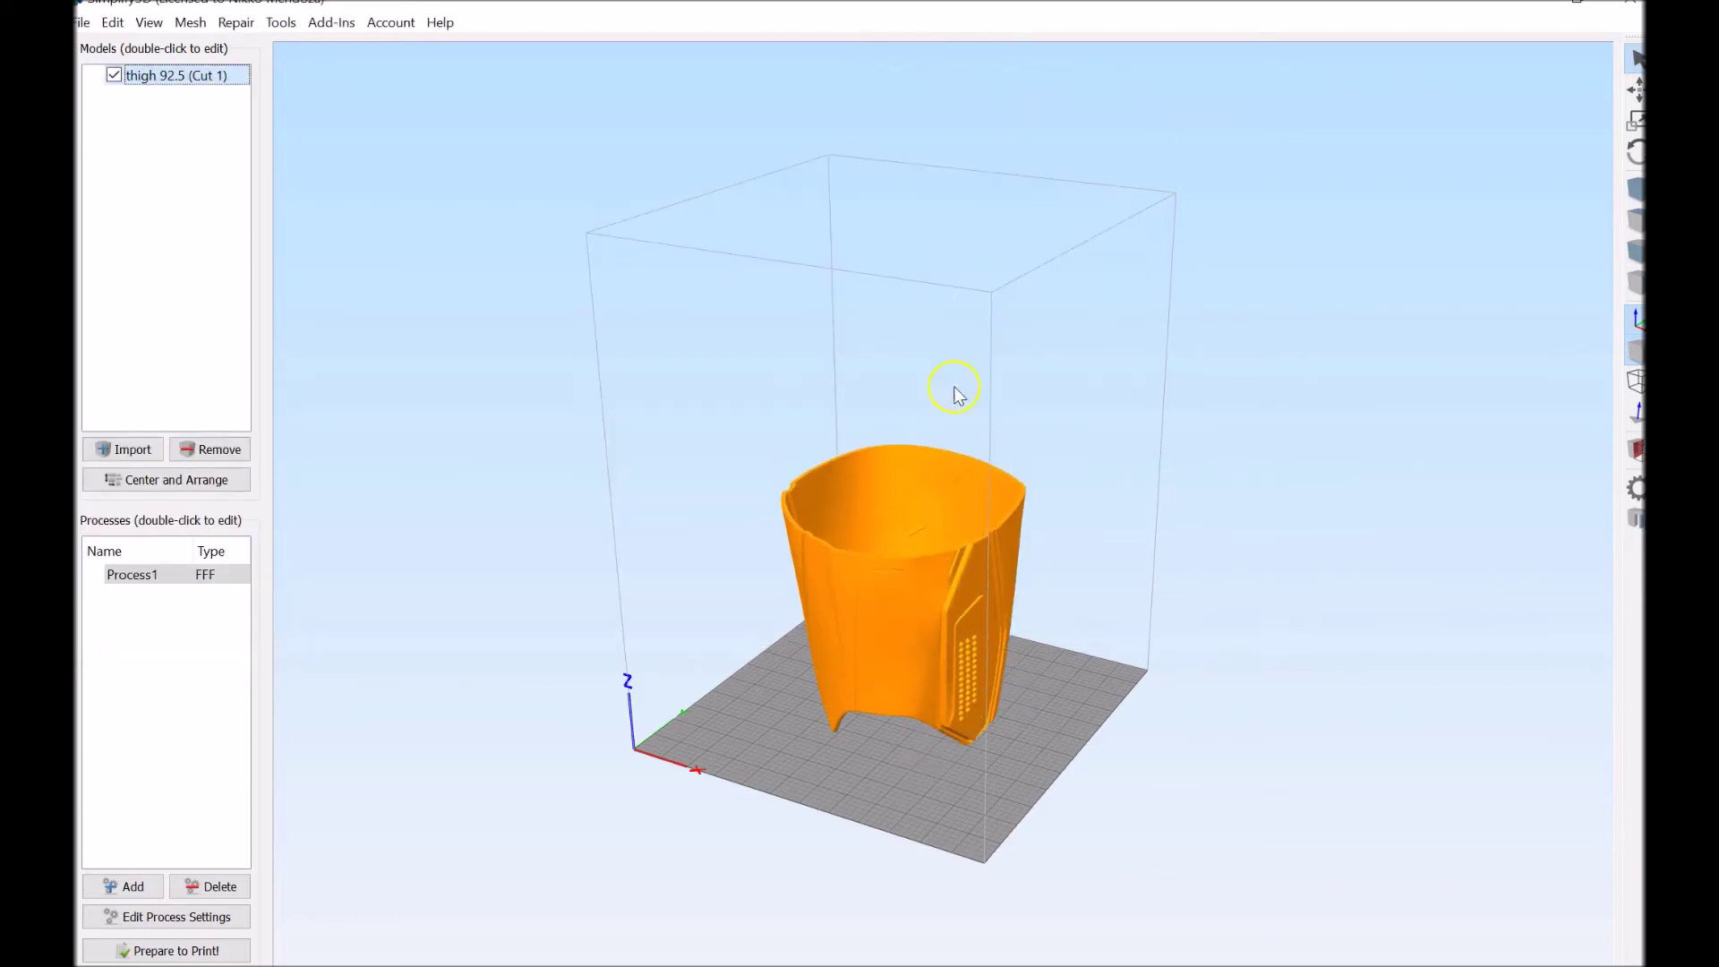
- Rotate the Cut 1 half upright with its flat cut edge on the bed, then check it
{"action": "left_click_drag", "start_coordinate": [981, 772], "coordinate": [882, 659]}
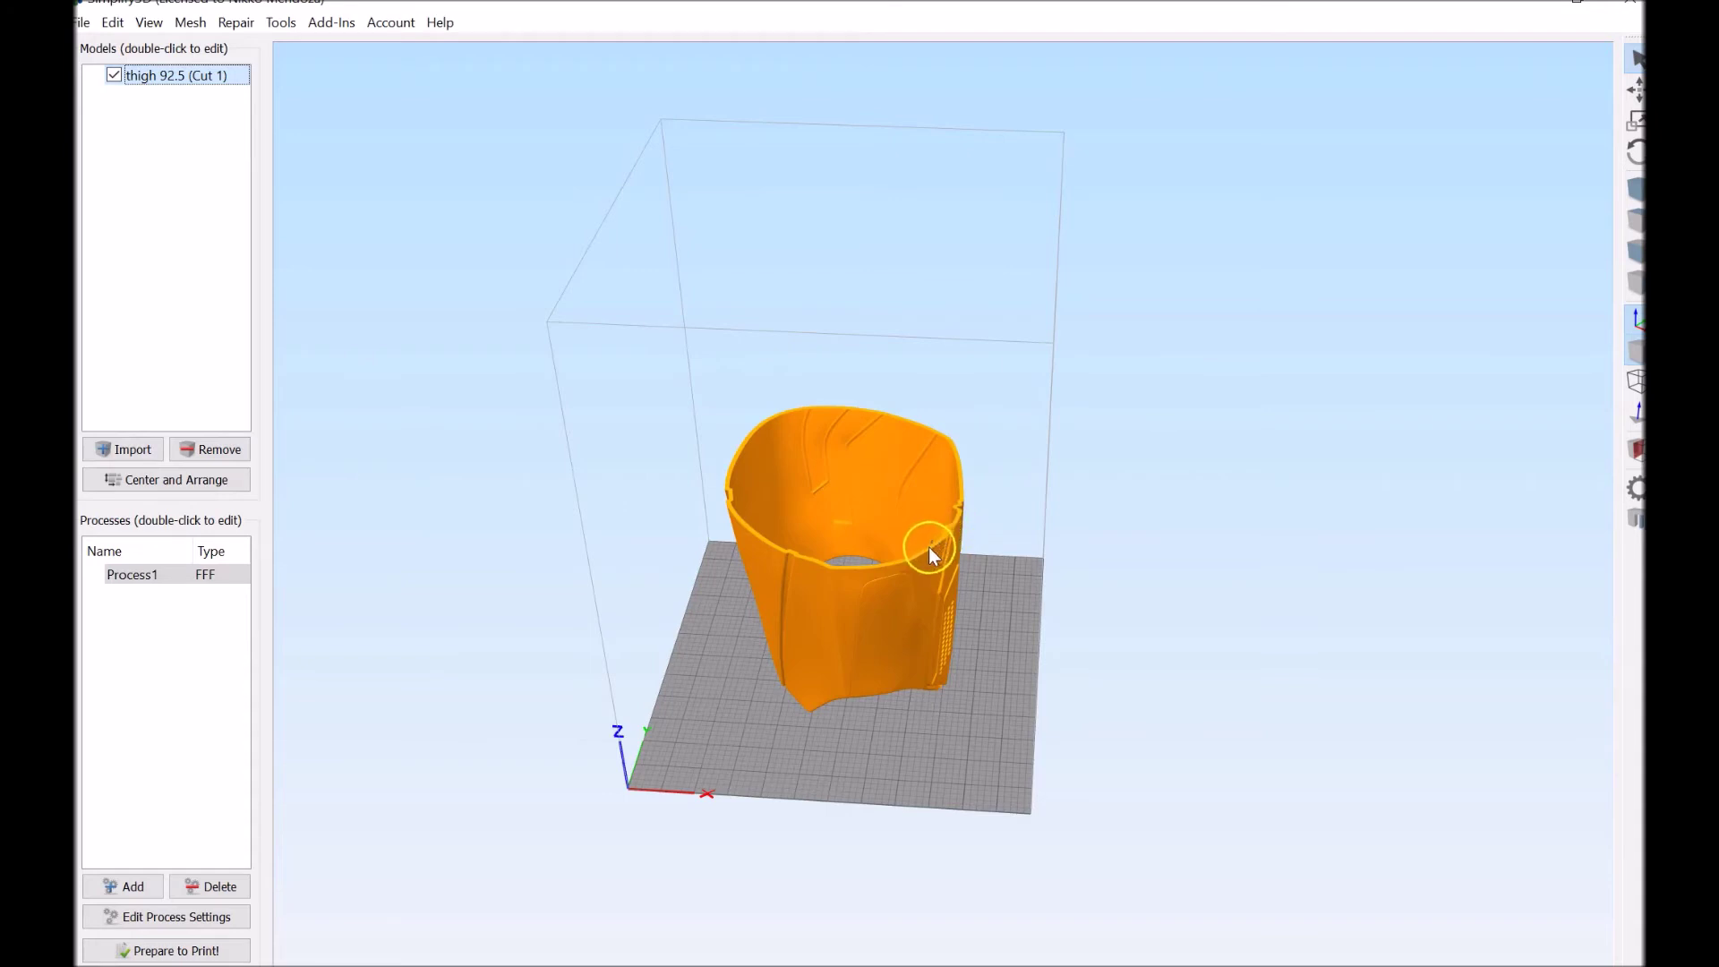
{"action": "left_click_drag", "start_coordinate": [928, 556], "coordinate": [959, 841]}
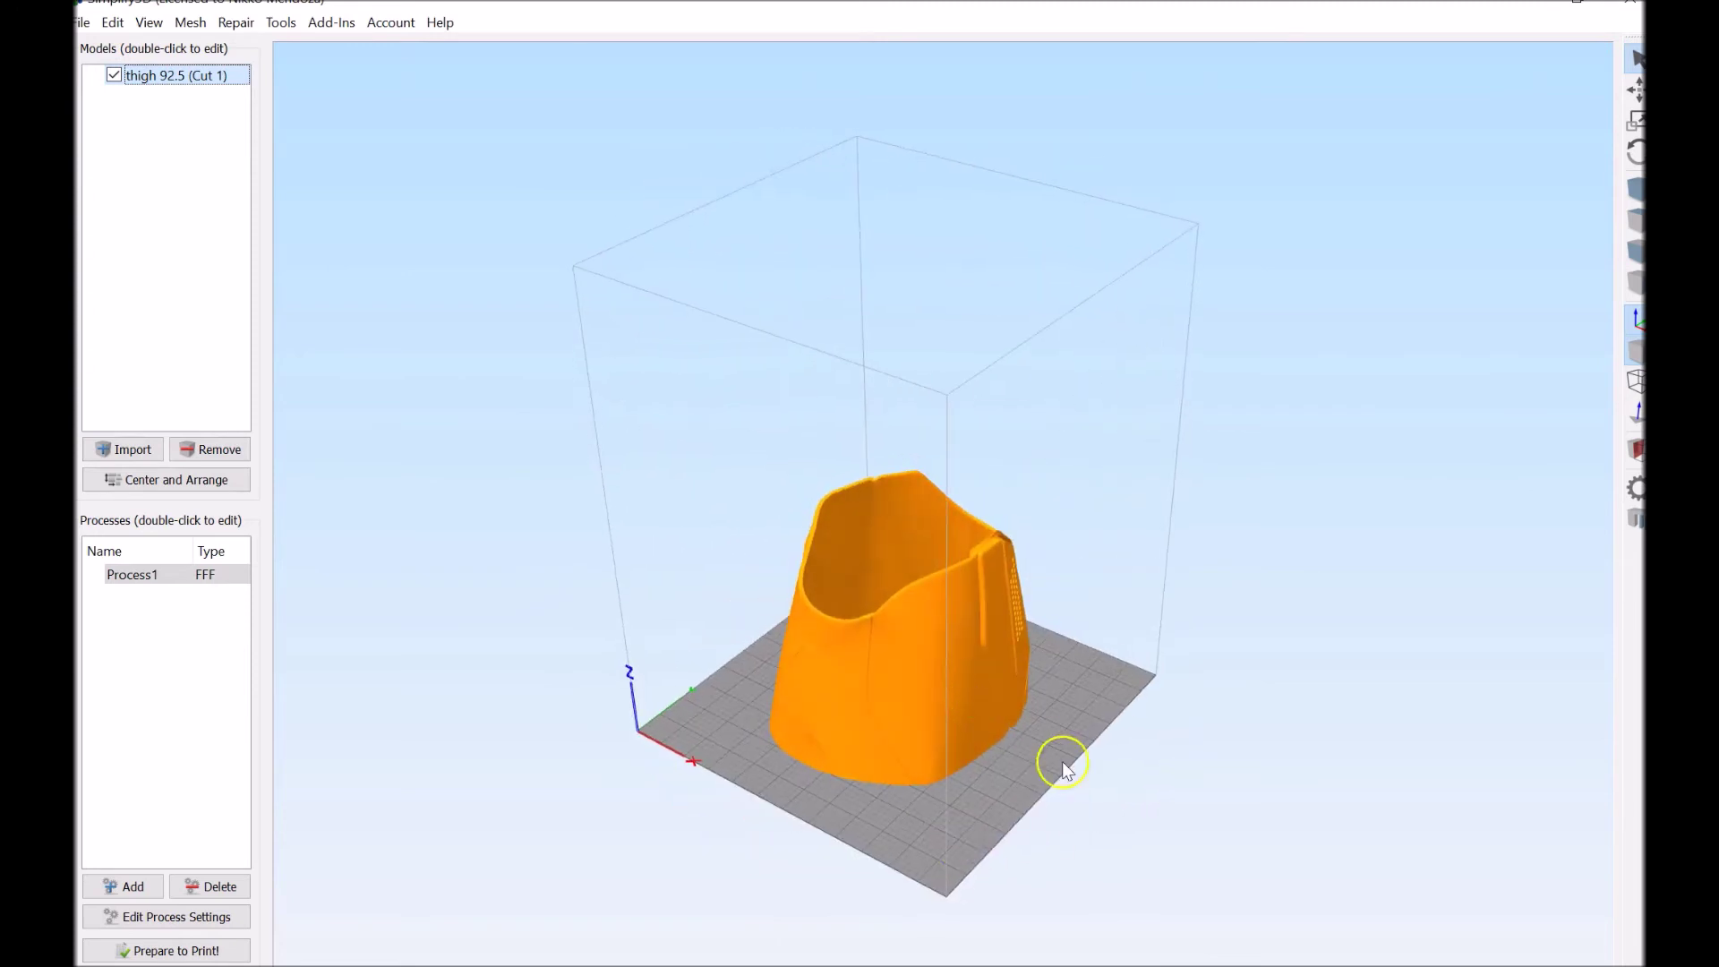
{"action": "mouse_move", "coordinate": [948, 810]}
{"action": "left_mouse_down"}
{"action": "mouse_move", "coordinate": [940, 779]}
{"action": "mouse_move", "coordinate": [955, 794]}
{"action": "mouse_move", "coordinate": [961, 763]}
{"action": "mouse_move", "coordinate": [974, 767]}
{"action": "mouse_move", "coordinate": [929, 814]}
{"action": "mouse_move", "coordinate": [964, 811]}
{"action": "left_mouse_up"}
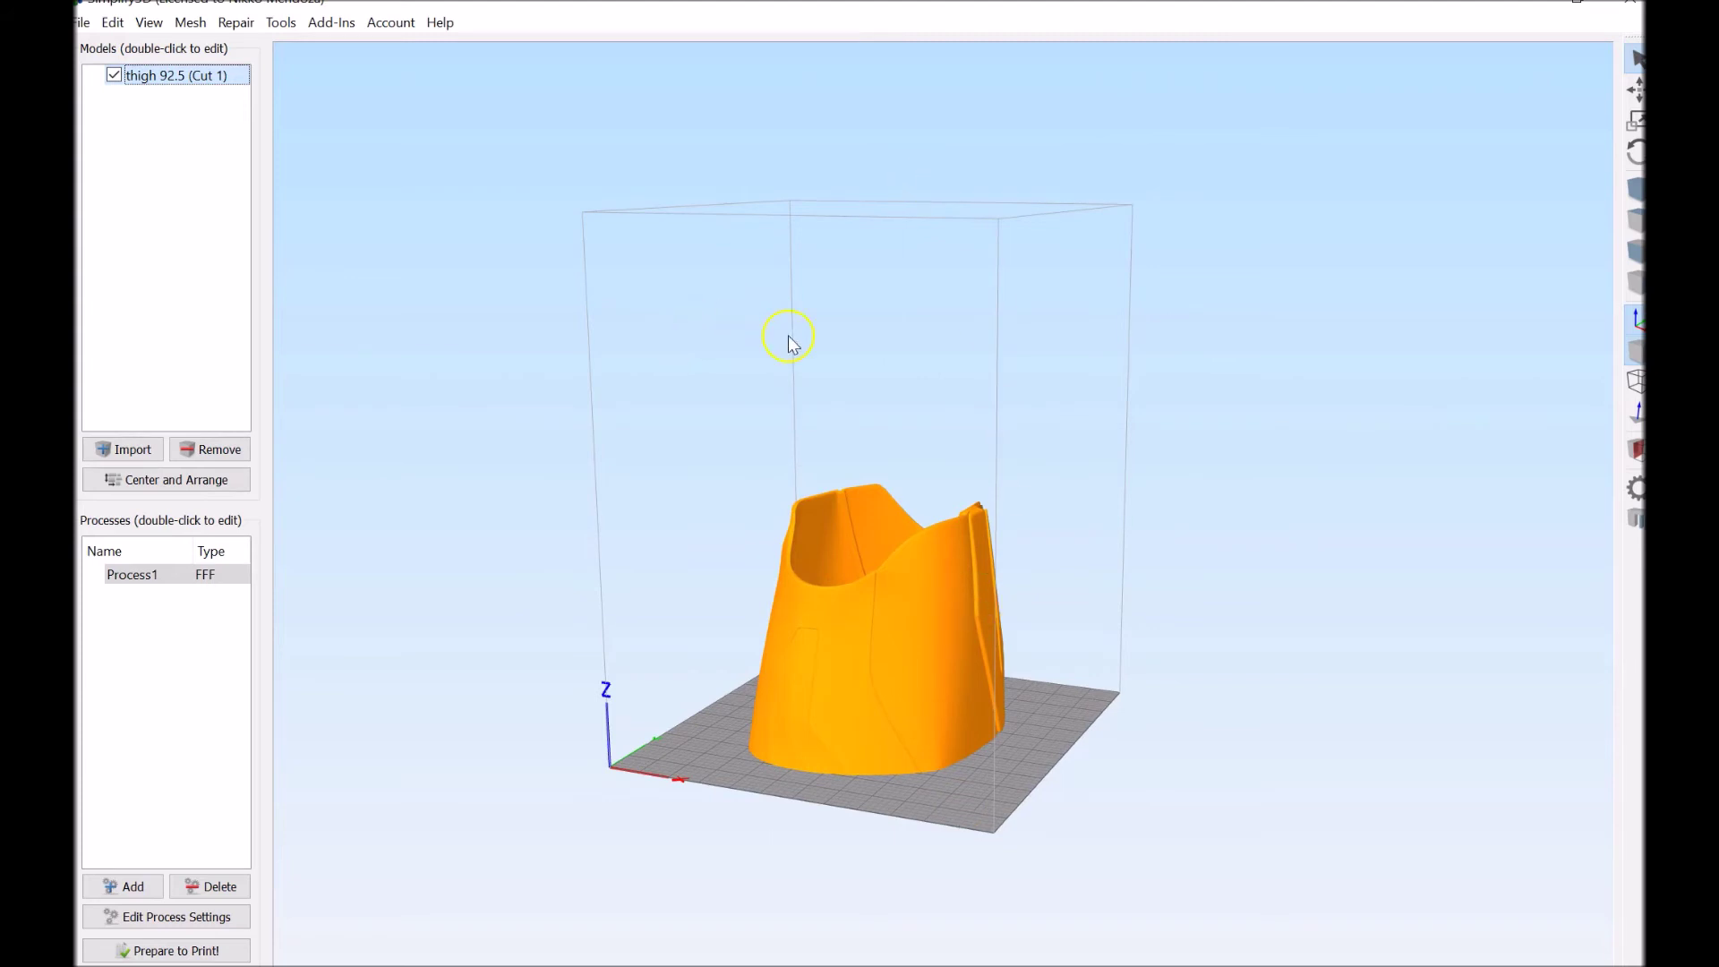
{"action": "right_click_drag", "start_coordinate": [1029, 449], "coordinate": [1081, 450]}
{"action": "left_click_drag", "start_coordinate": [1064, 695], "coordinate": [1056, 771]}
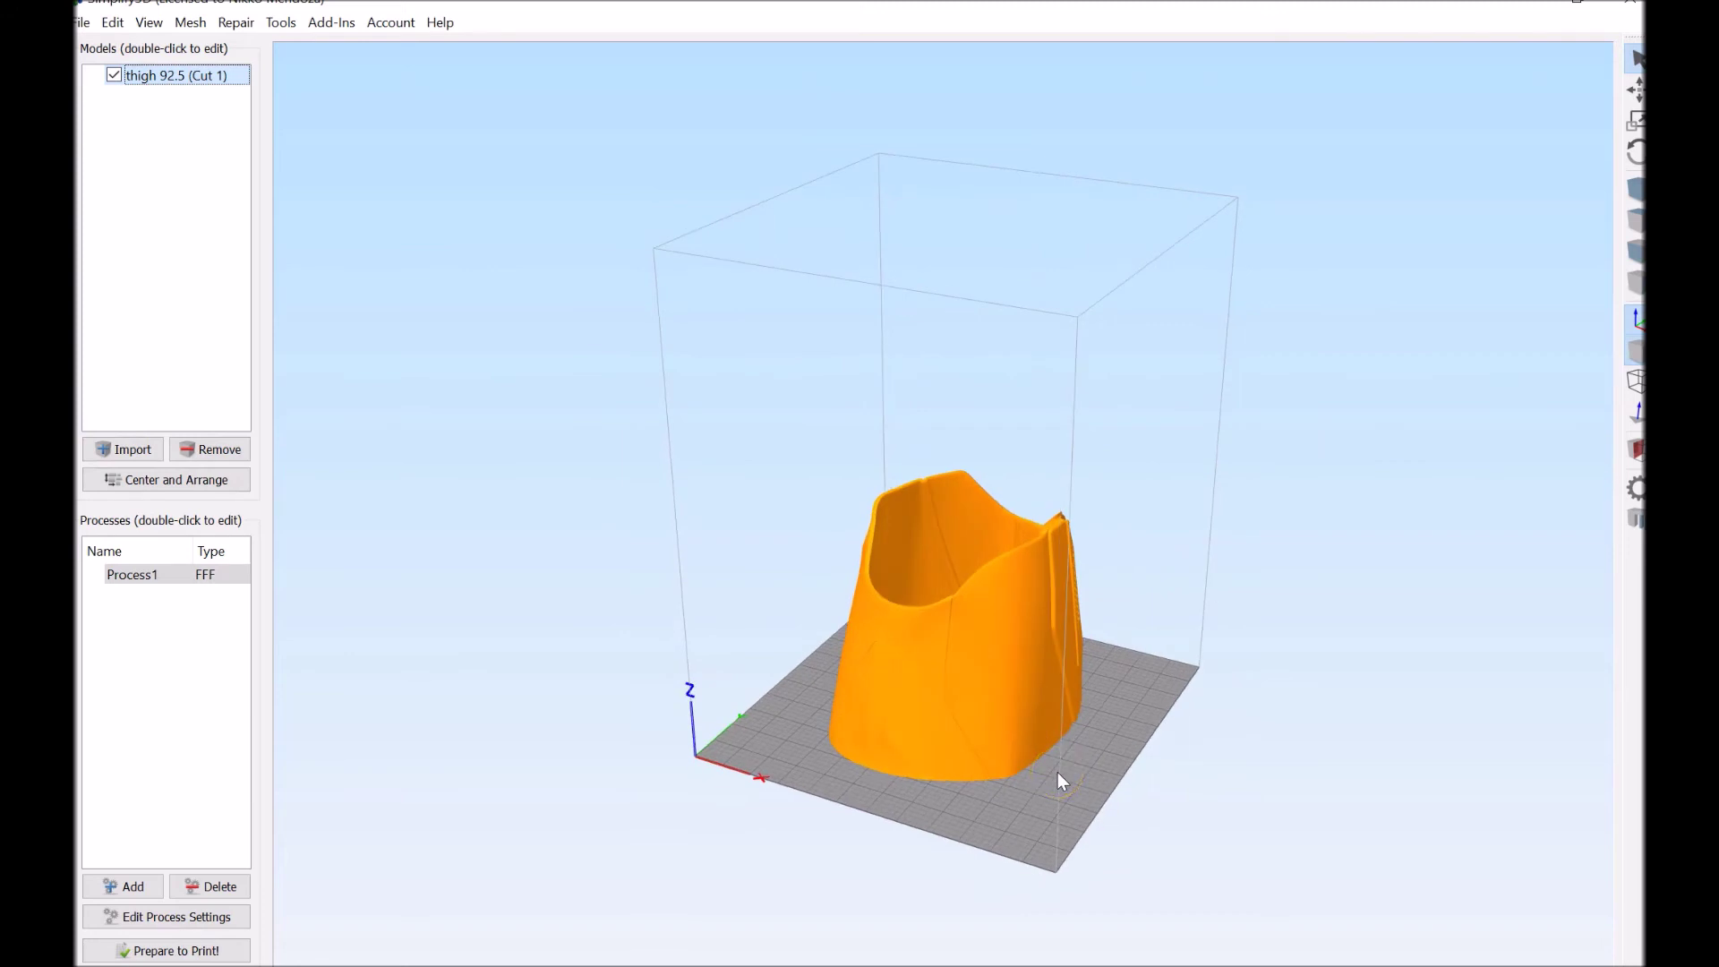